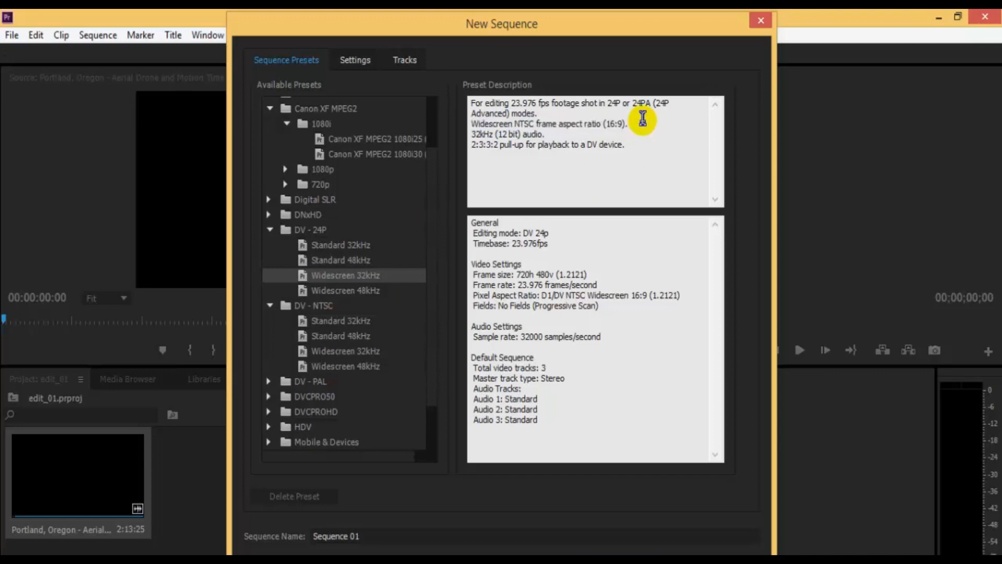
- Read the preset description of the DV - 24P Widescreen 32kHz sequence preset
drag(644, 125, 479, 125)
click(651, 129)
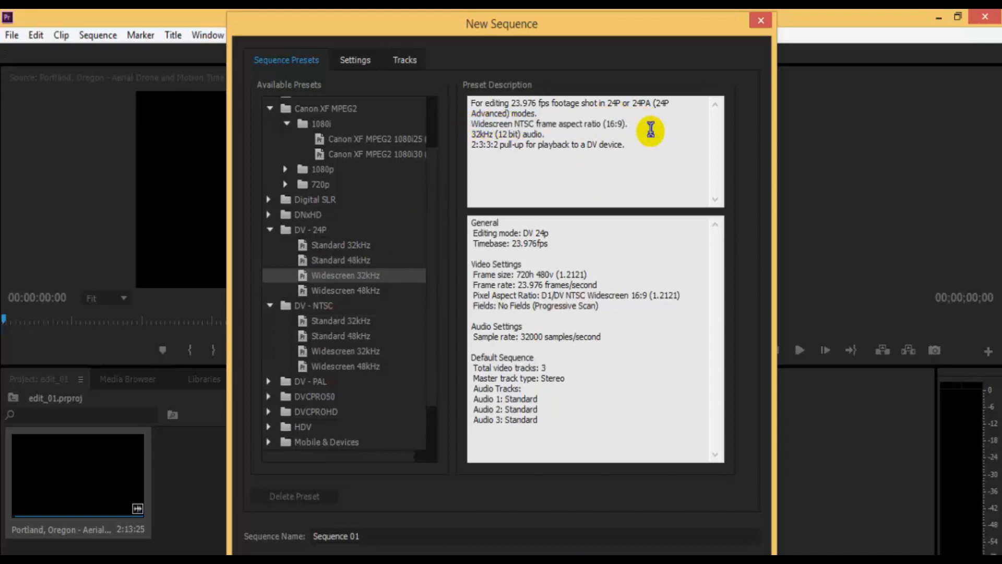
drag(583, 120, 601, 136)
click(590, 157)
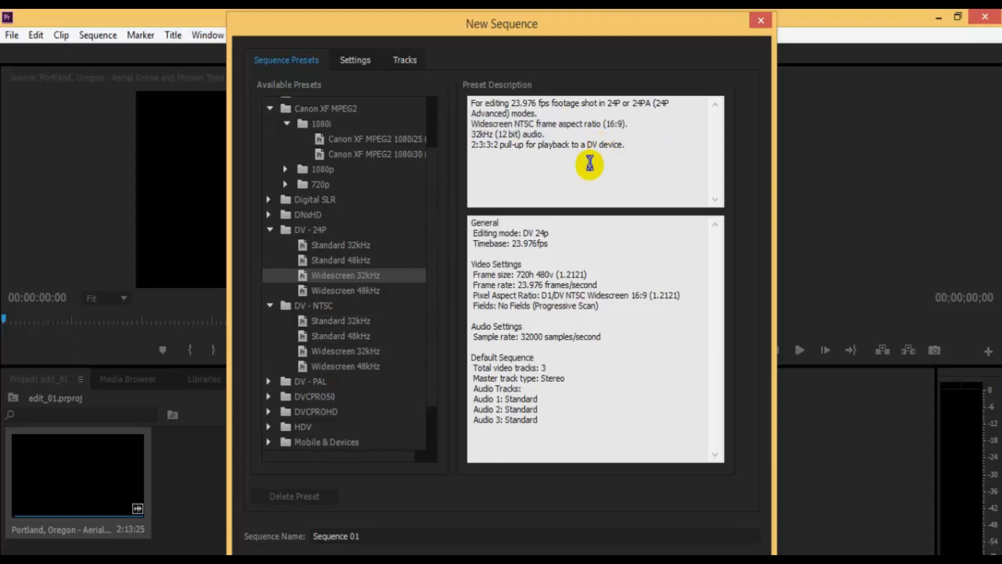
- Compare the DV - NTSC presets: Standard 32kHz, Standard 48kHz, Widescreen 32kHz and Widescreen 48kHz
click(347, 320)
click(353, 335)
click(366, 351)
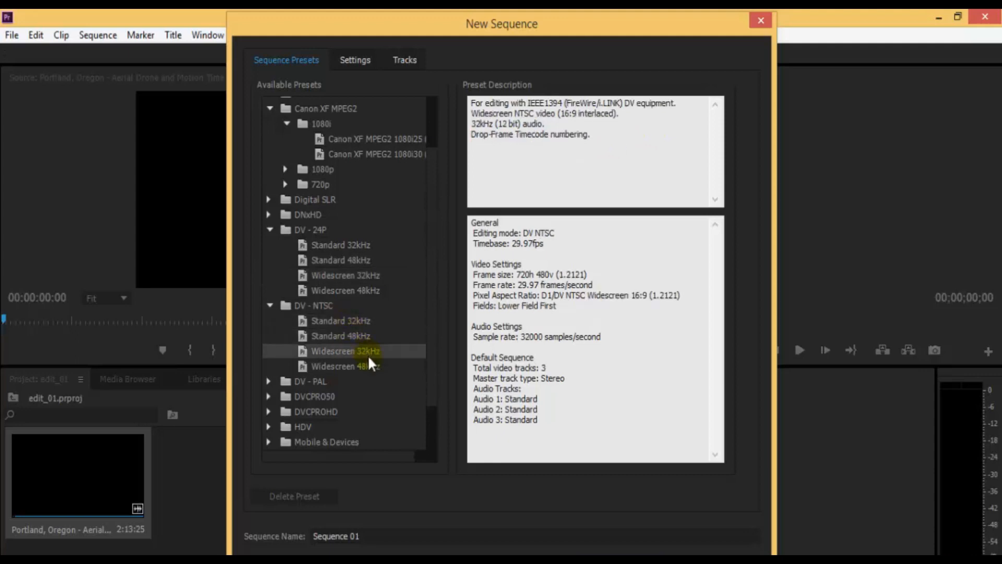
click(367, 368)
- Expand the DV - PAL preset group and display the details of its Standard 32kHz preset
click(268, 381)
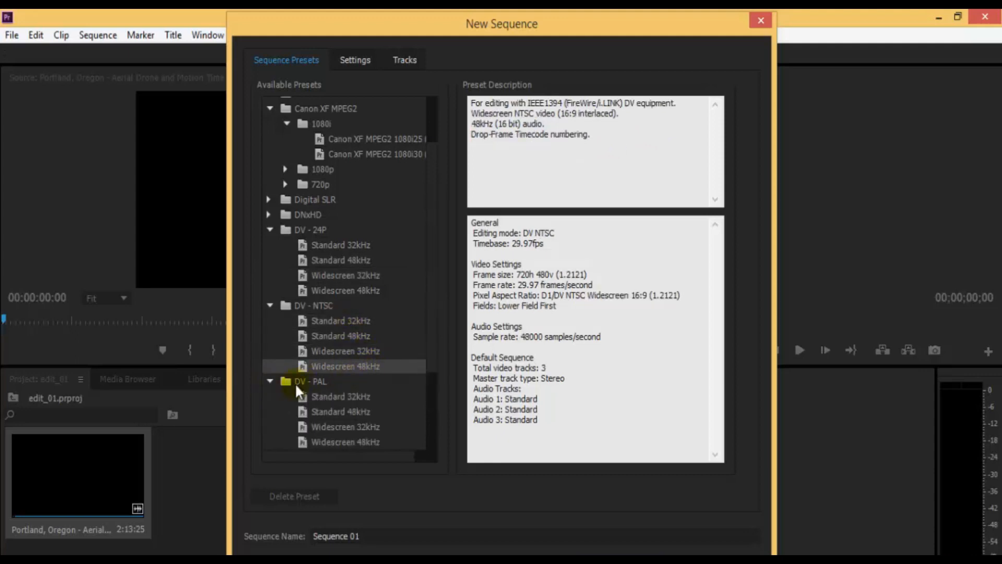
click(314, 382)
scroll(345, 366, down, 2)
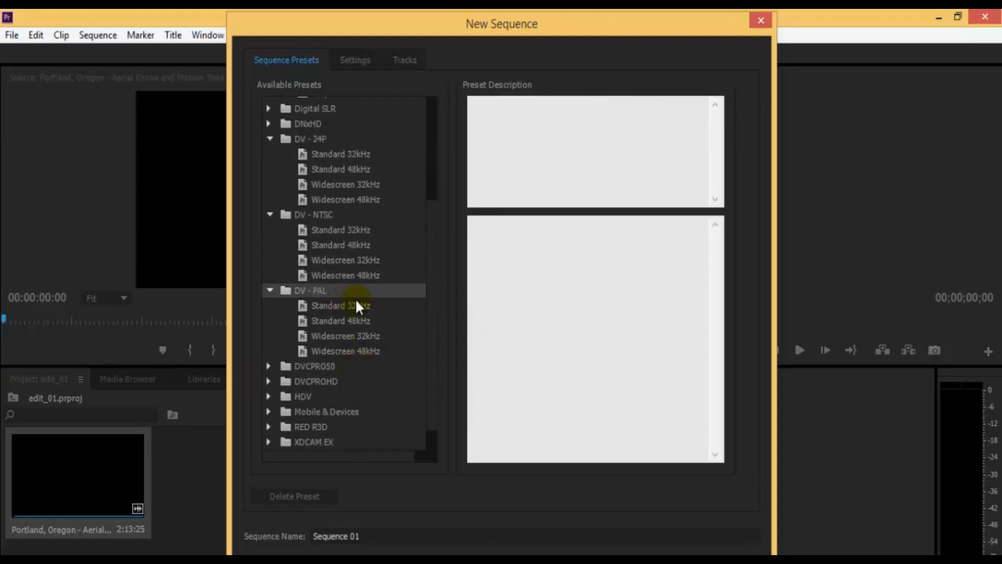
click(359, 307)
click(360, 321)
click(396, 306)
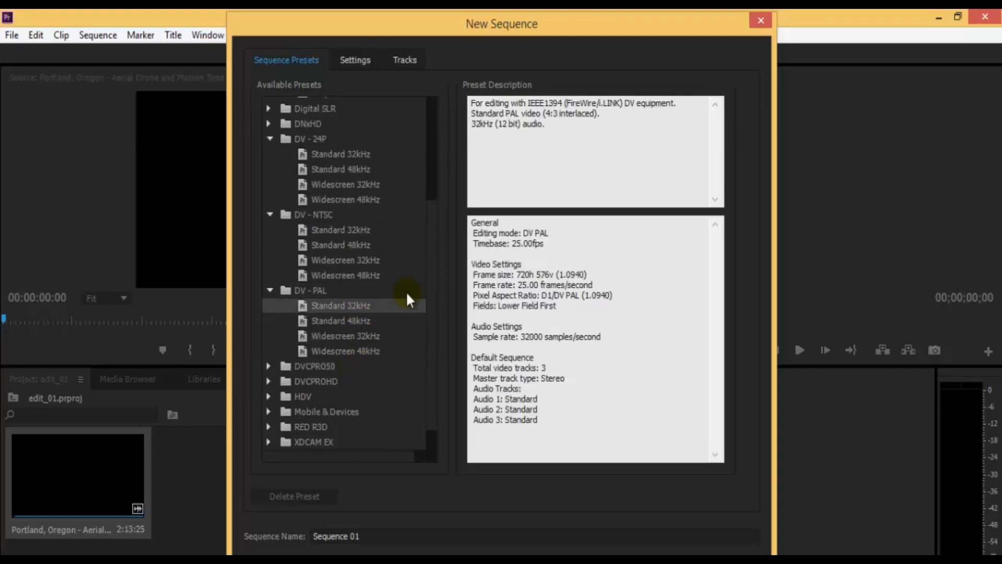
- Examine the frame size, frame rate, pixel aspect ratio and field order of the DV - PAL Standard 32kHz preset
drag(472, 274, 569, 273)
click(569, 272)
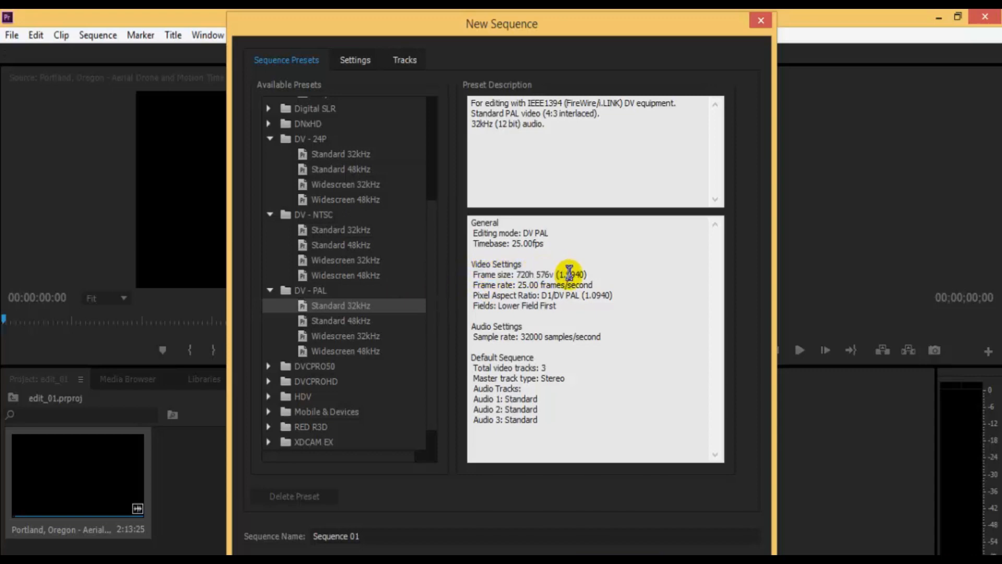
drag(477, 284, 601, 284)
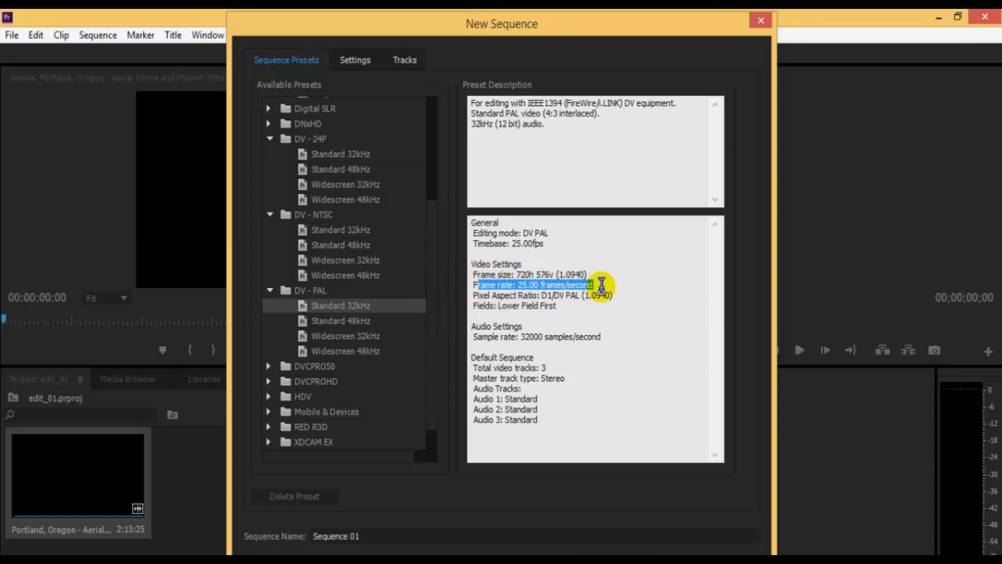
click(605, 285)
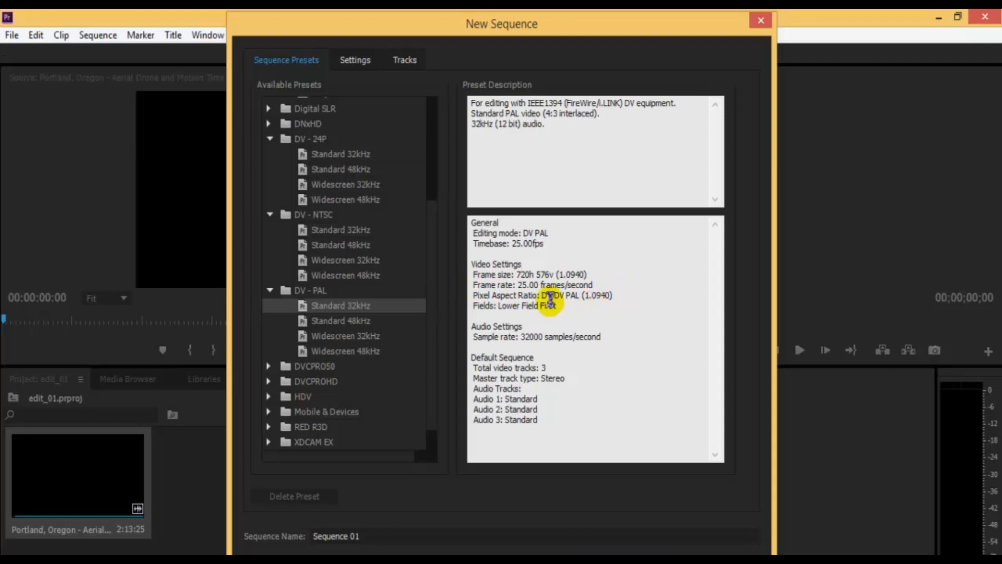
drag(538, 295, 510, 296)
click(628, 295)
click(600, 296)
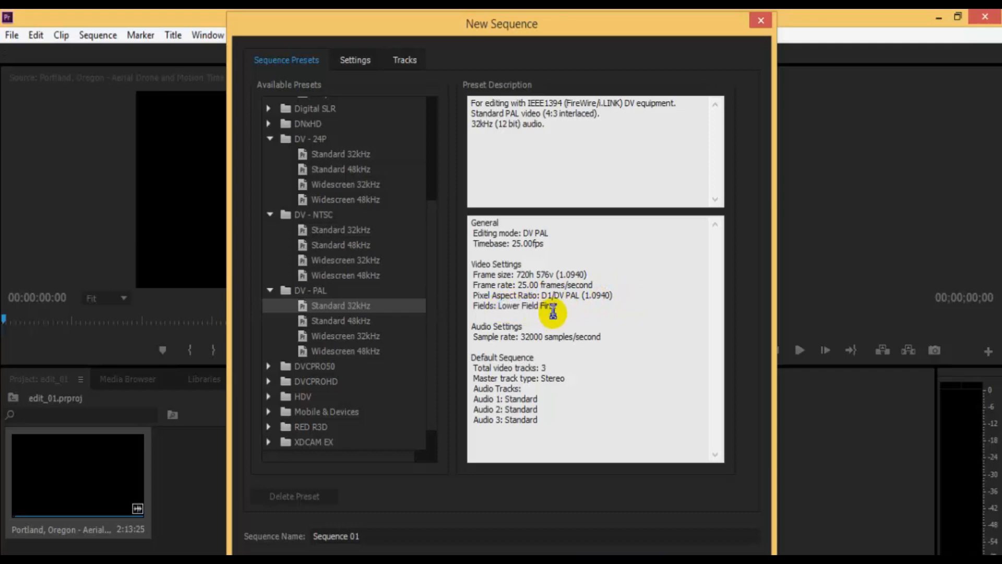
drag(558, 306, 501, 305)
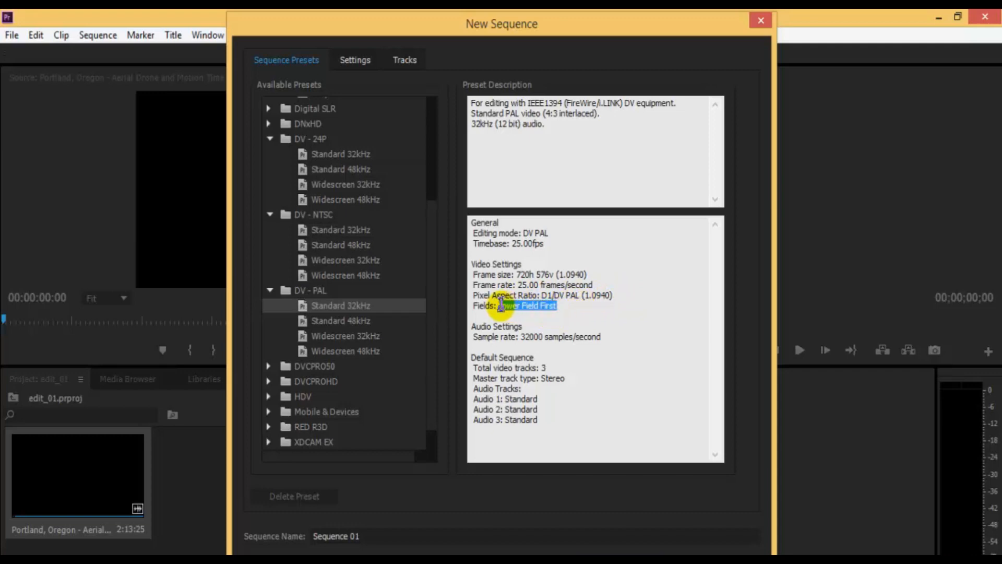
click(501, 306)
- View the DV - PAL Standard 48kHz preset and check the pixel aspect ratio of Widescreen 32kHz
click(324, 320)
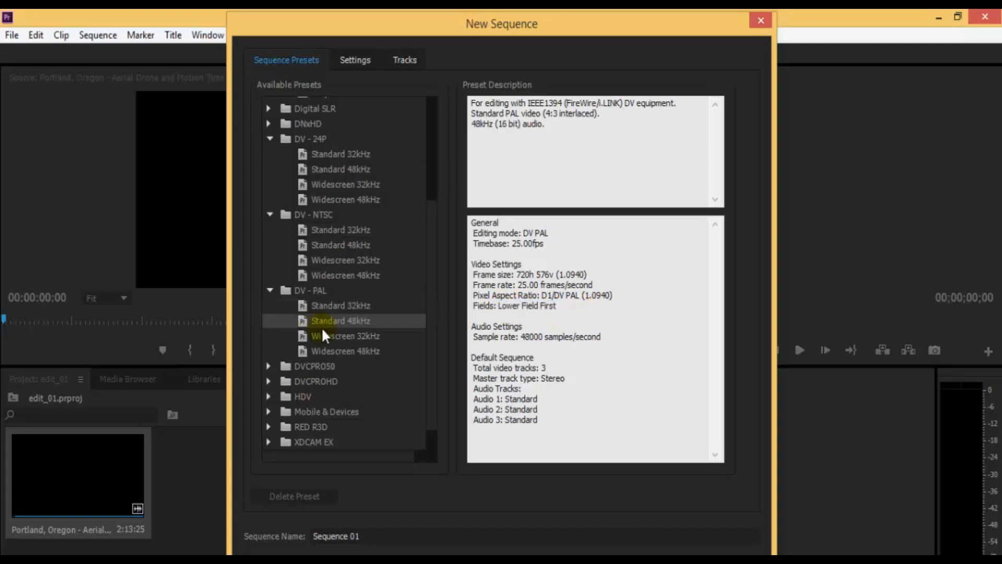
click(328, 335)
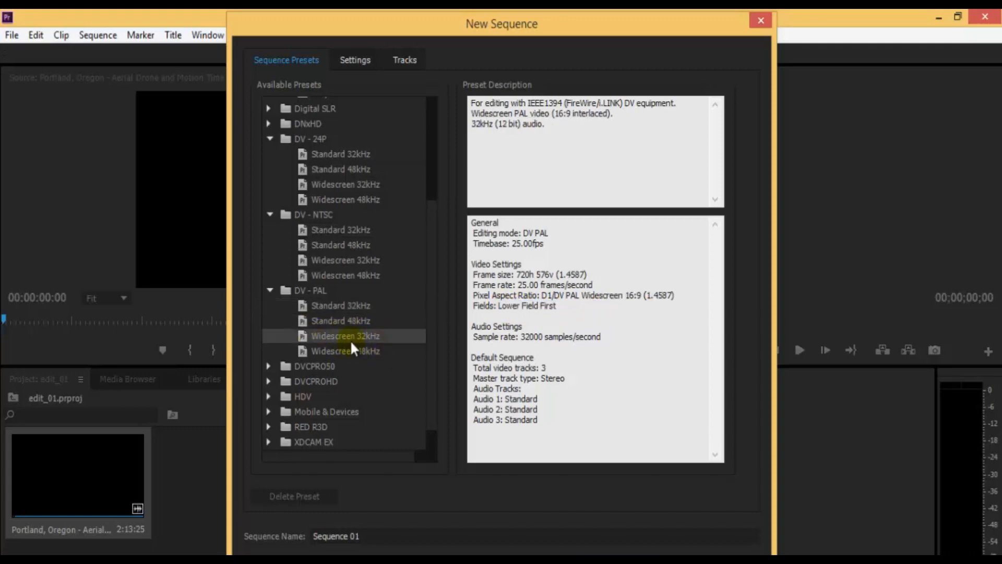
drag(571, 295, 648, 296)
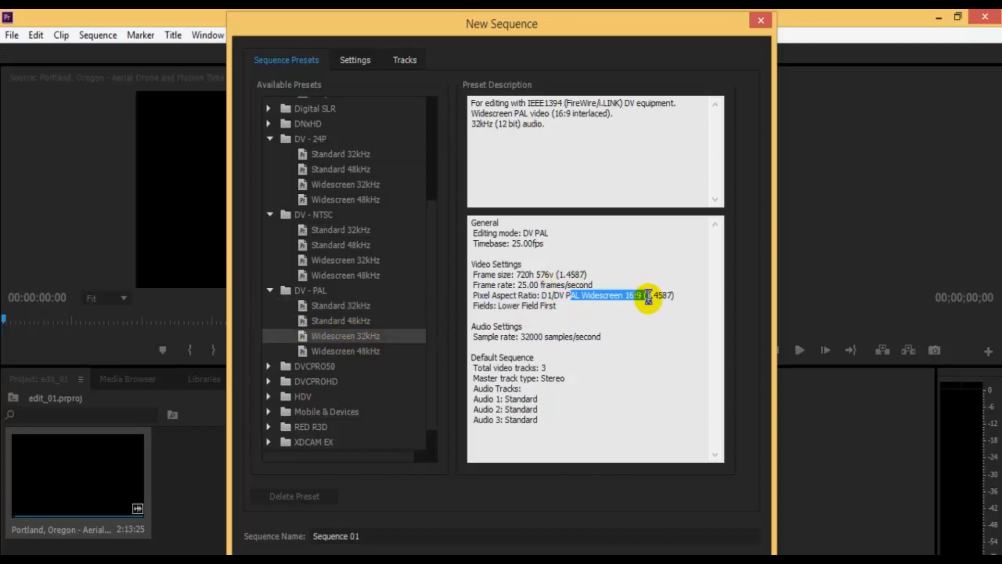
click(376, 334)
- View the HDV 1080i25 (50i) preset and the DVCPRO50 24p Standard preset in the DVCPRO50 480i group
scroll(378, 347, down, 1)
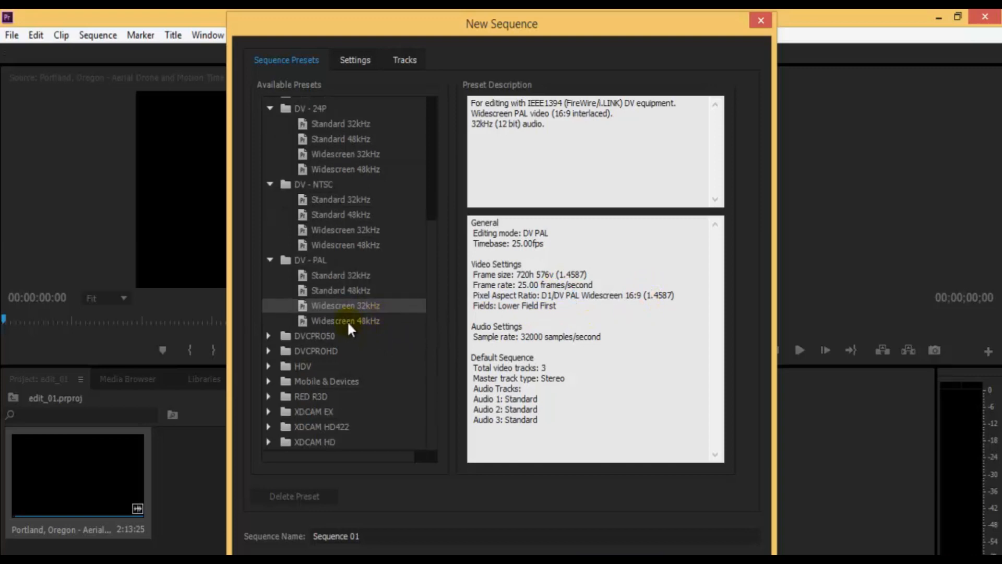
click(269, 366)
click(357, 380)
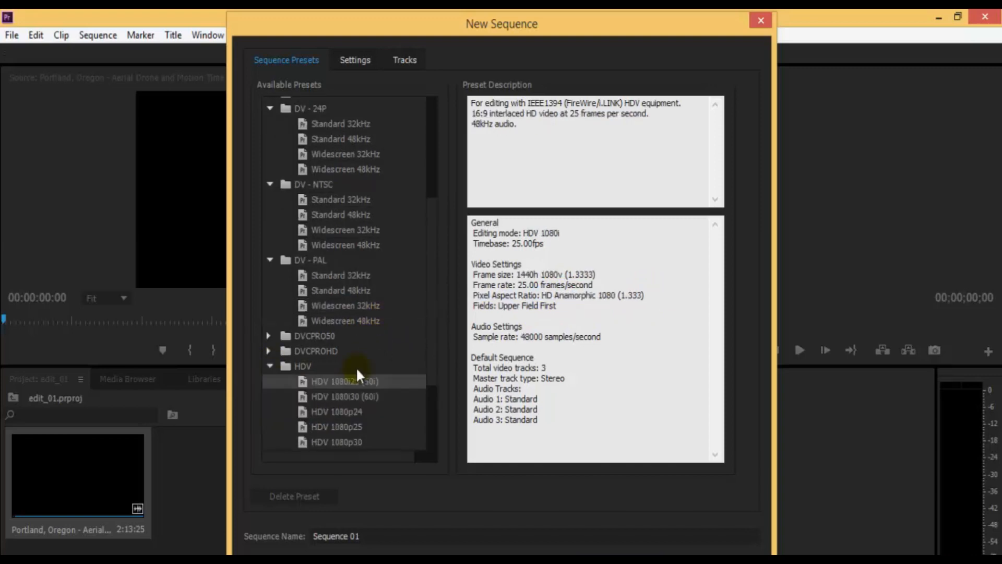
click(268, 337)
click(324, 351)
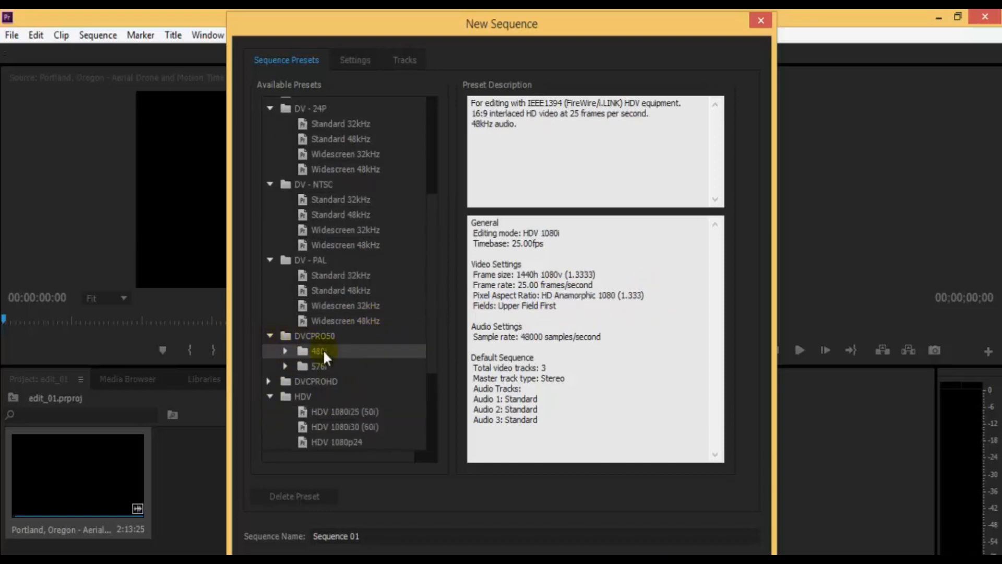
click(281, 350)
click(363, 370)
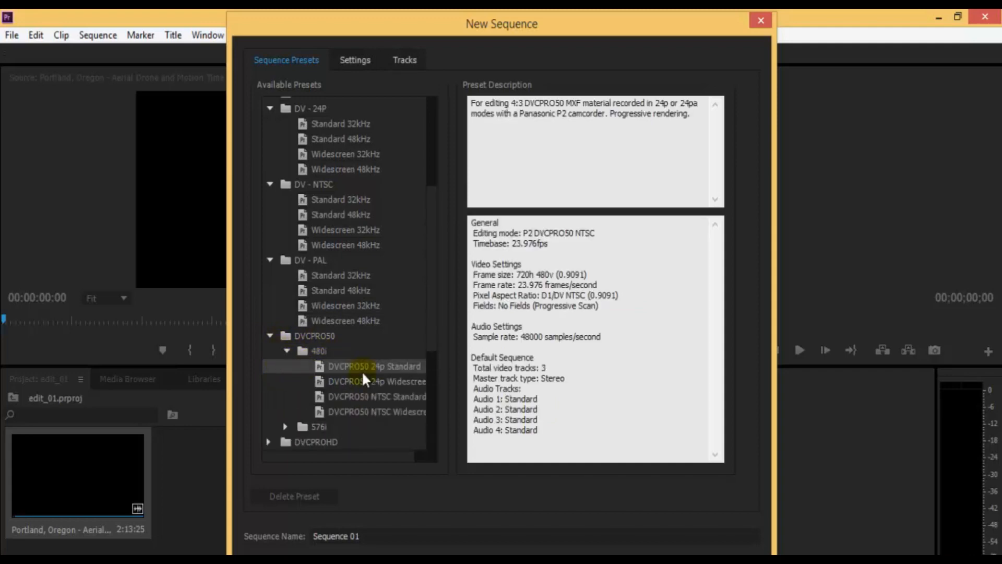
- Examine the editing mode, description, timebase and frame size of the DVCPRO50 24p Standard preset
drag(472, 233, 521, 234)
click(607, 230)
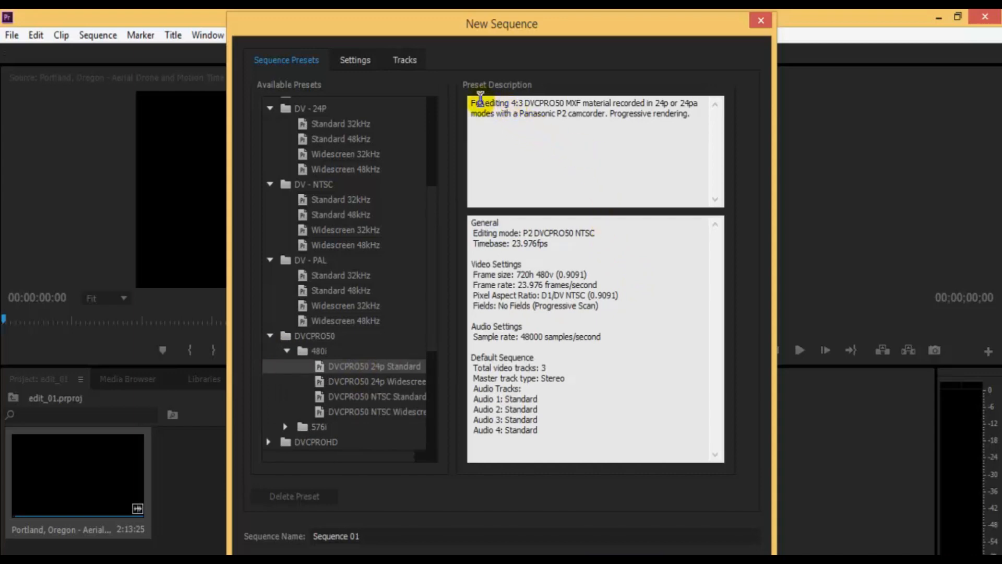
drag(479, 103, 664, 123)
click(694, 123)
drag(502, 244, 578, 249)
click(578, 249)
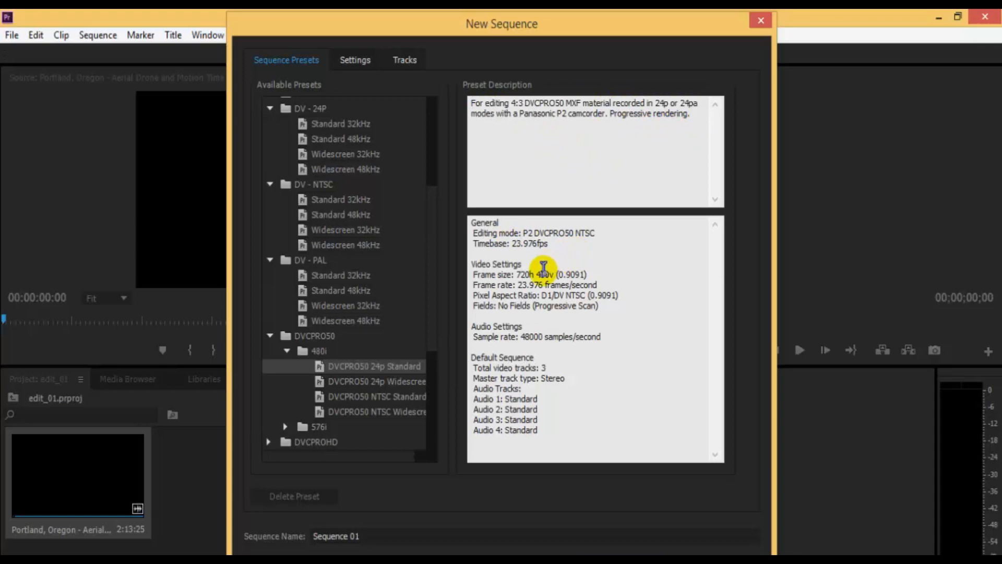
drag(514, 274, 630, 274)
click(632, 275)
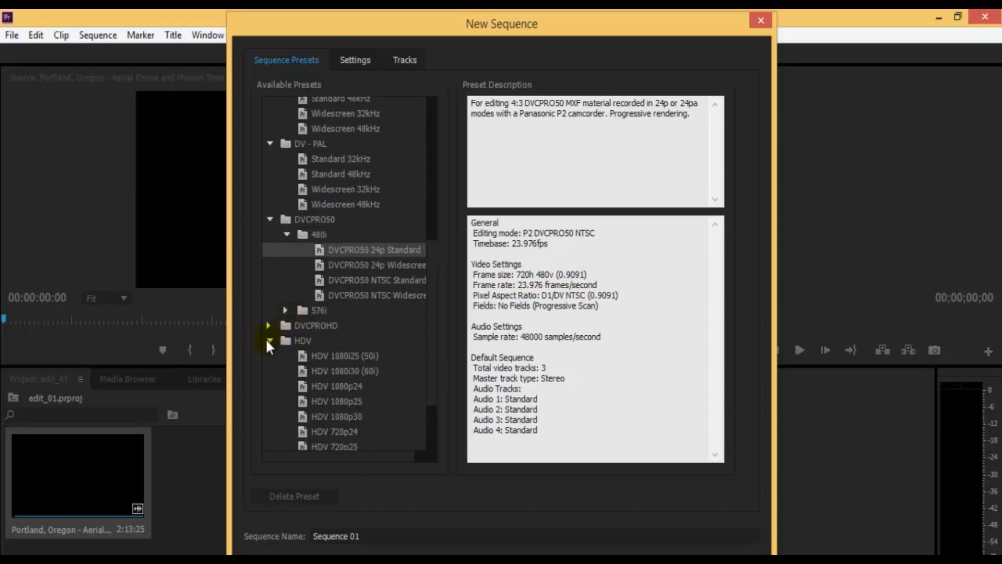
- Compare the HDV presets from HDV 1080i25 (50i) through HDV 720p24
click(313, 355)
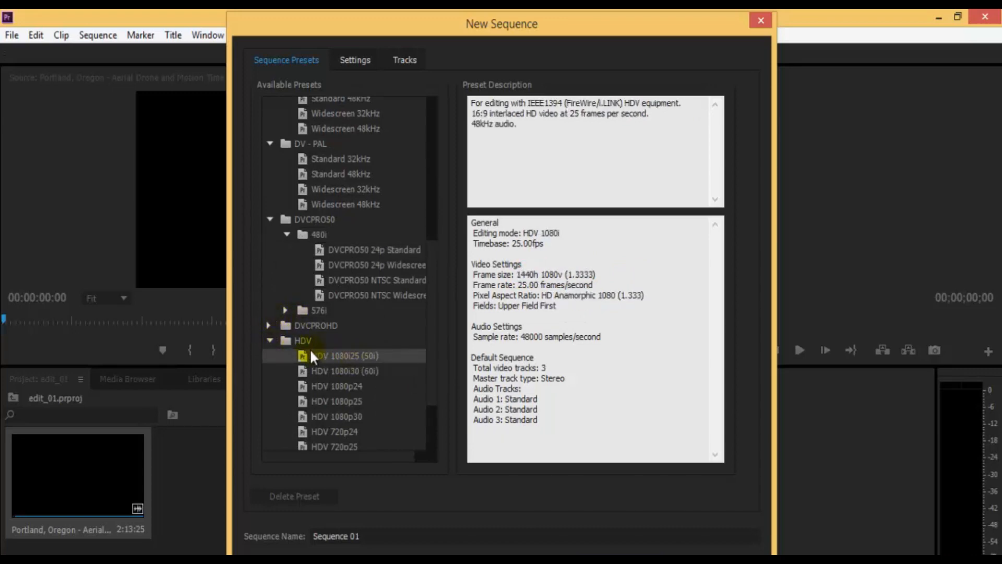
click(349, 377)
drag(434, 301, 432, 346)
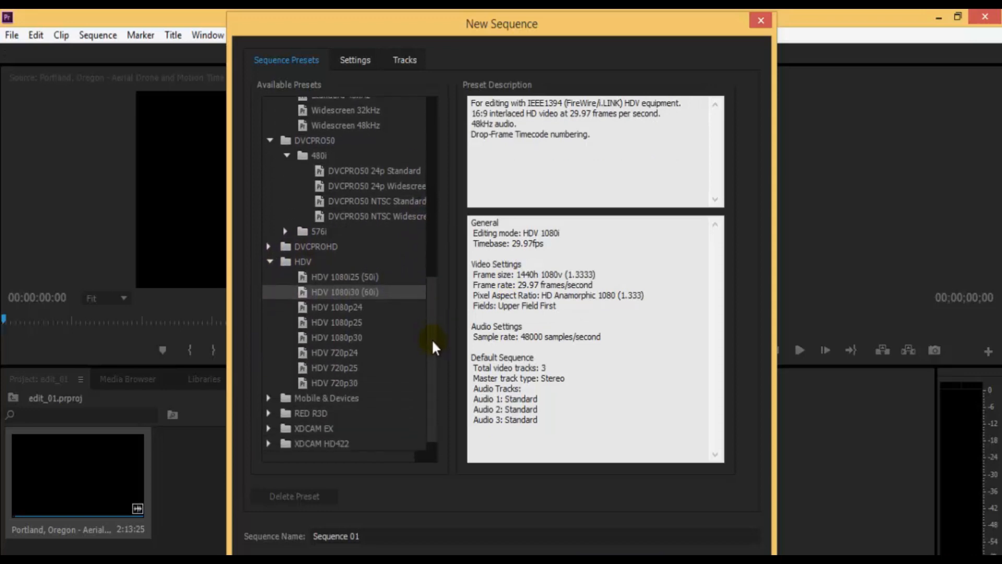
click(353, 310)
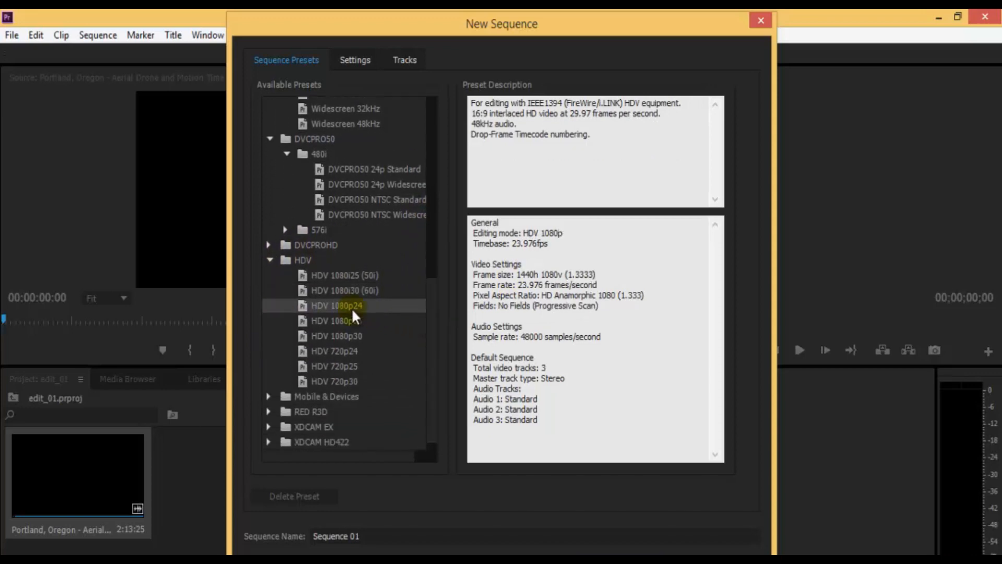
click(352, 322)
click(353, 338)
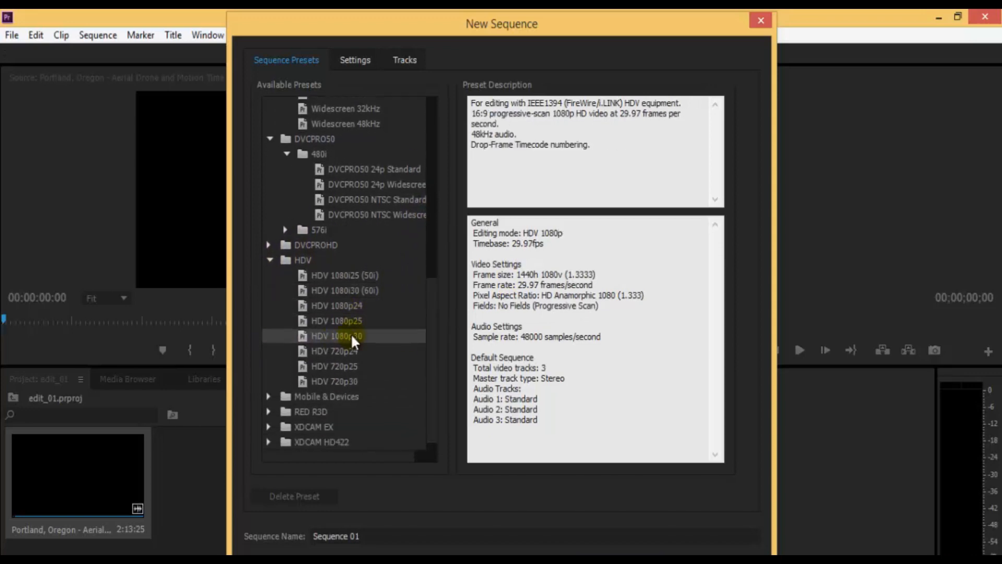
click(346, 352)
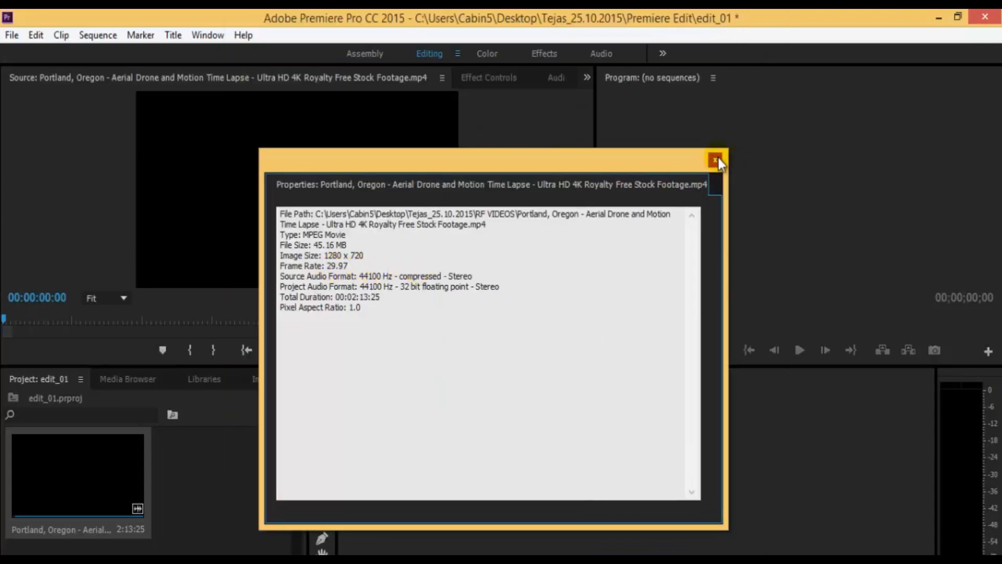
- Close the Portland footage clip's properties window and start creating a new sequence
click(715, 160)
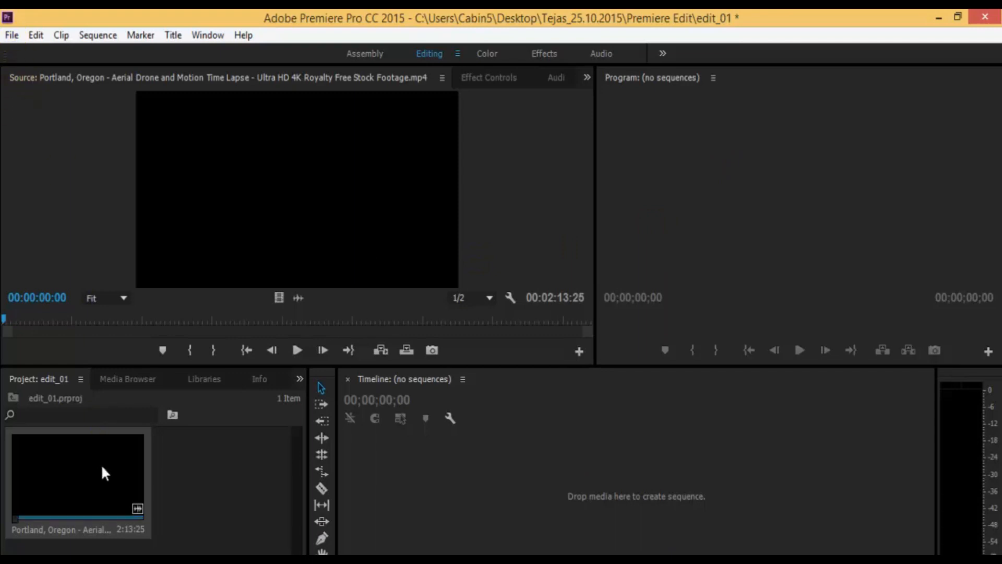
click(61, 35)
click(11, 35)
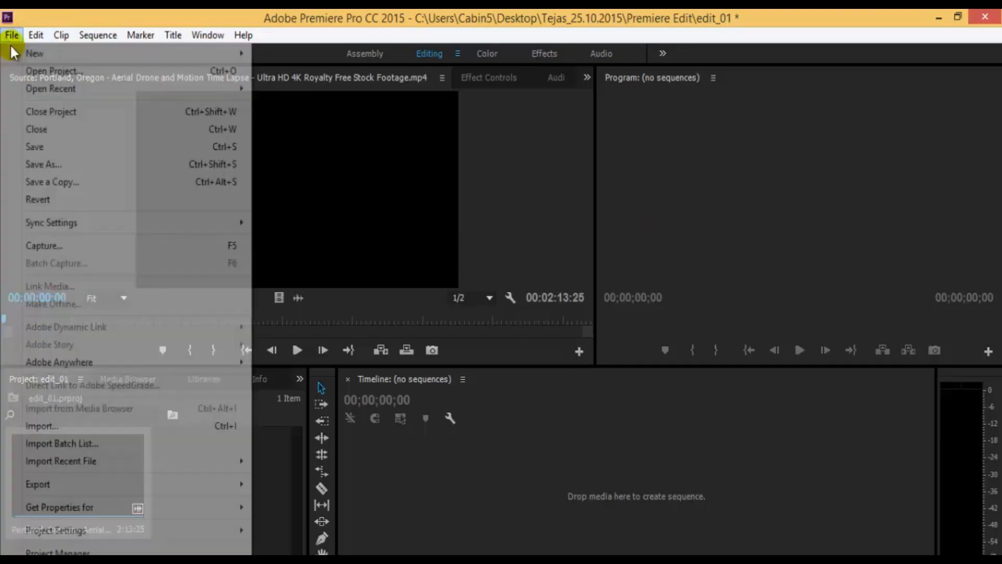
mouse_move(20, 52)
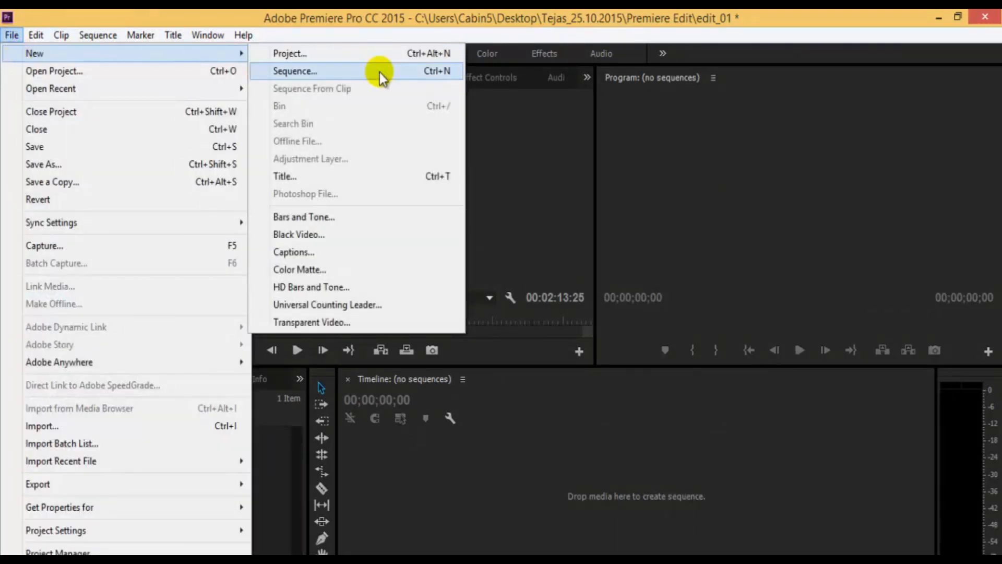
click(380, 72)
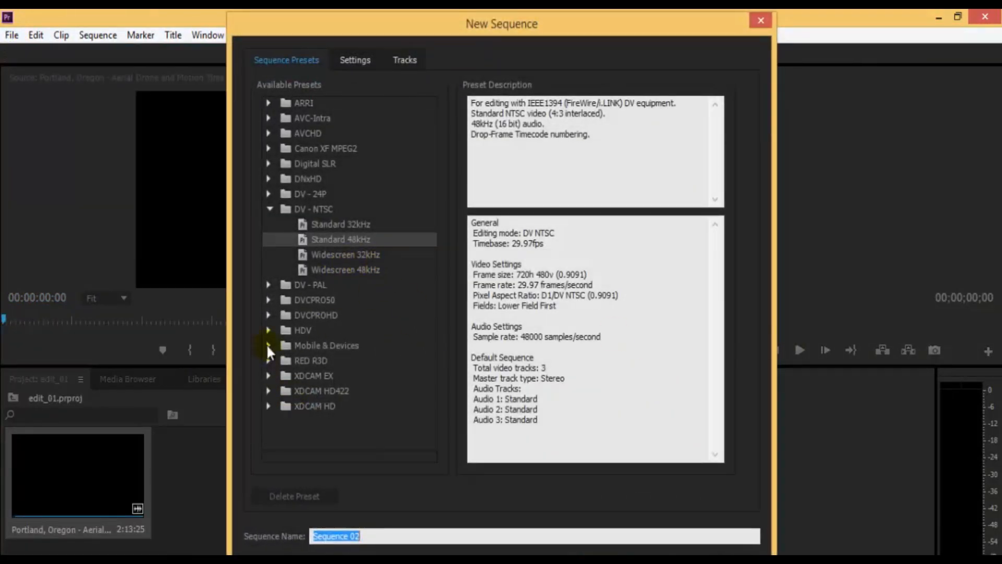
- Choose the HDV 720p25 preset for the new sequence
click(269, 330)
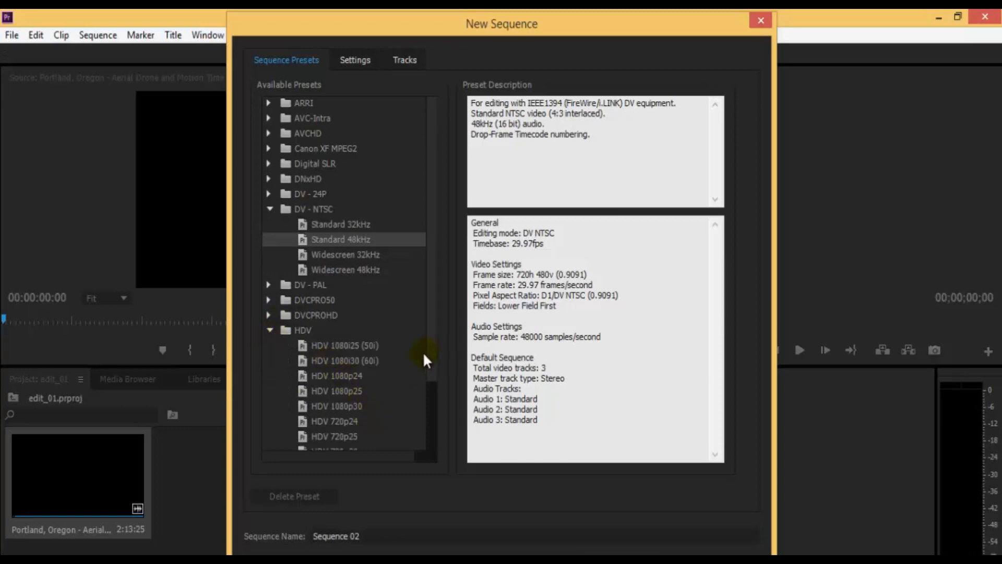
scroll(430, 415, down, 2)
click(348, 360)
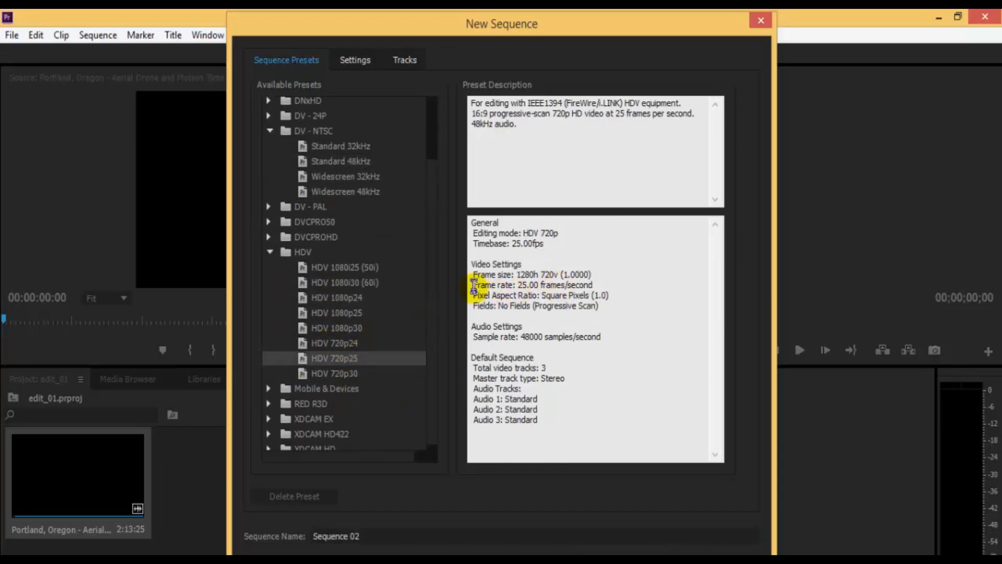
- Check the frame rate and frame size of the HDV 720p25 preset
drag(473, 284, 630, 284)
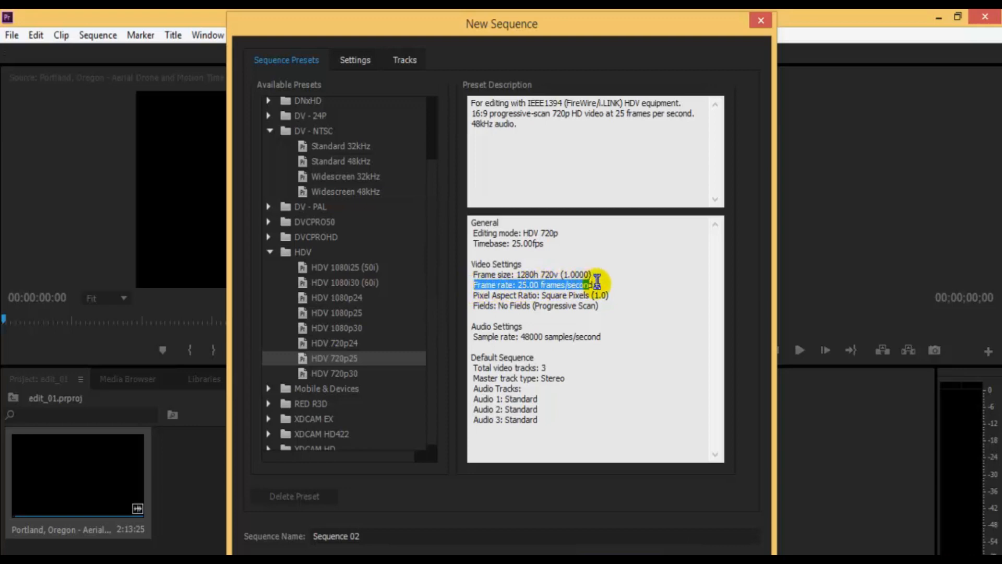
click(574, 291)
drag(475, 275, 604, 274)
click(603, 277)
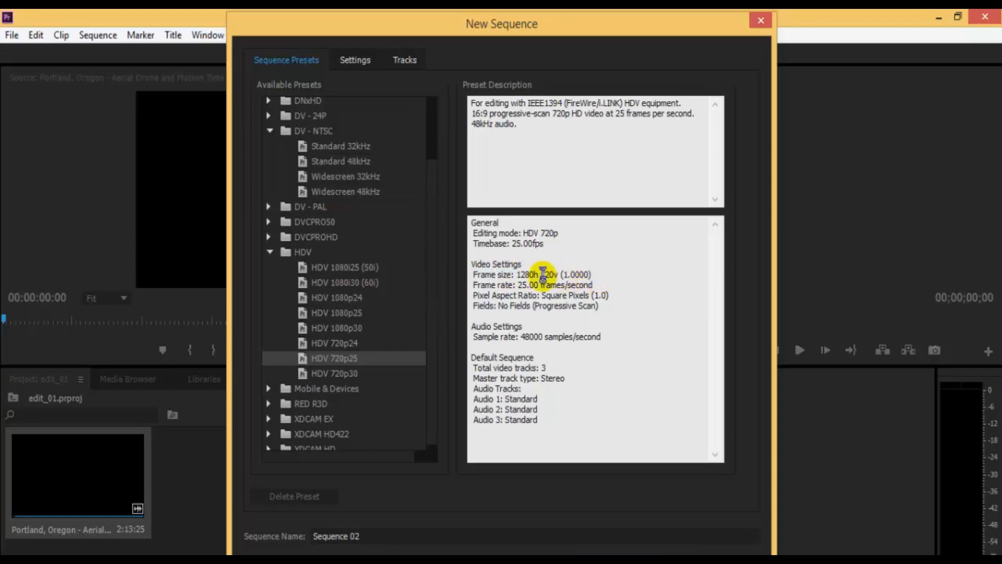
drag(495, 287, 598, 282)
click(596, 282)
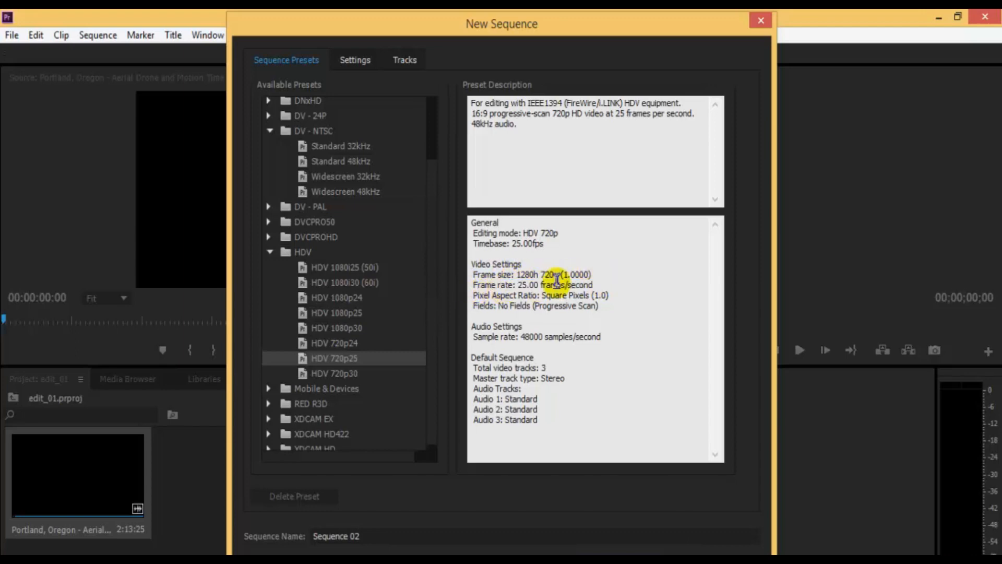
- Look again at the frame rate given in the HDV 720p25 preset's description
drag(515, 286, 614, 287)
click(613, 287)
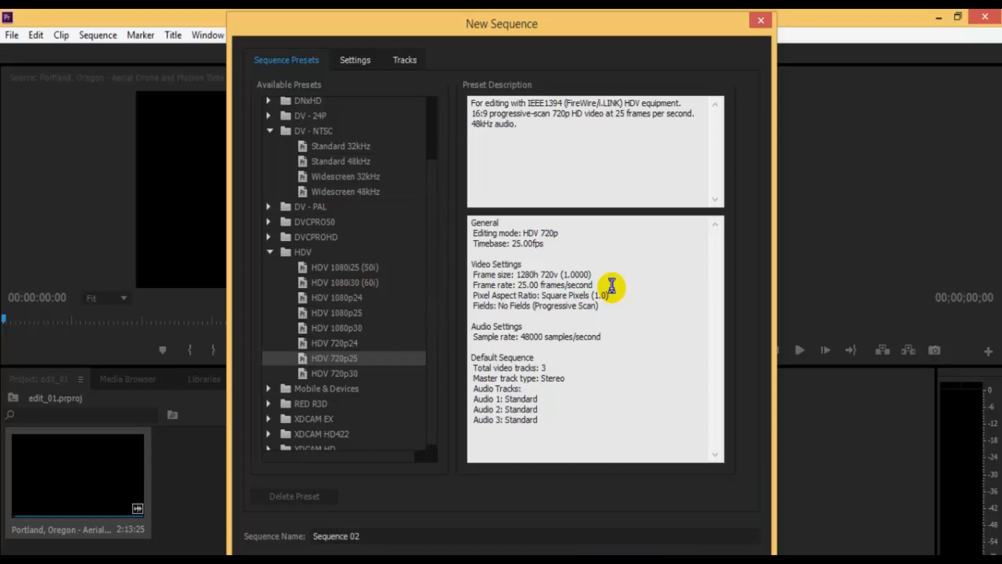
drag(609, 284, 478, 282)
click(302, 358)
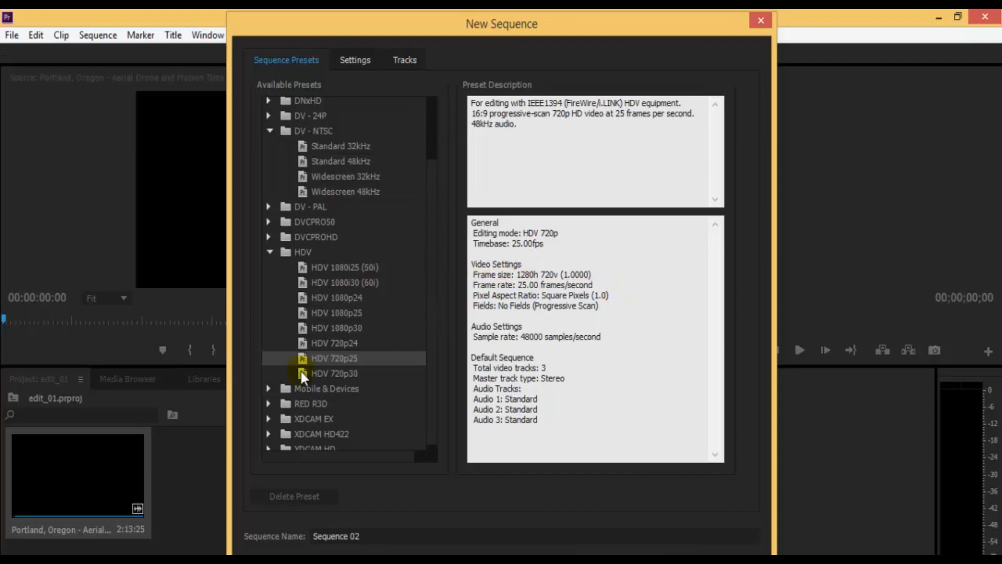
- Select the HDV 720p30 preset and examine its frame size, frame rate, pixel aspect ratio and fields
click(304, 373)
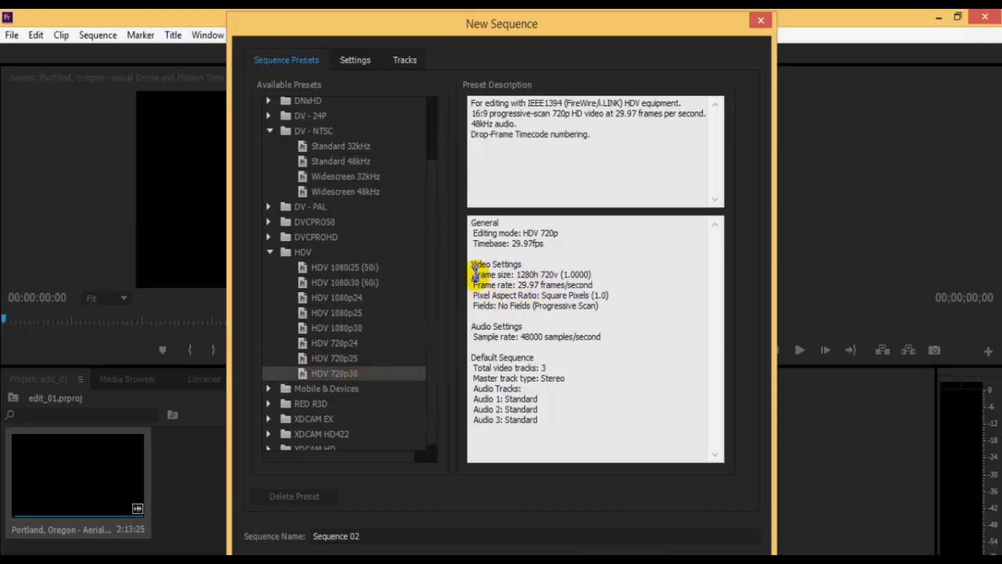
drag(473, 274, 566, 287)
click(566, 289)
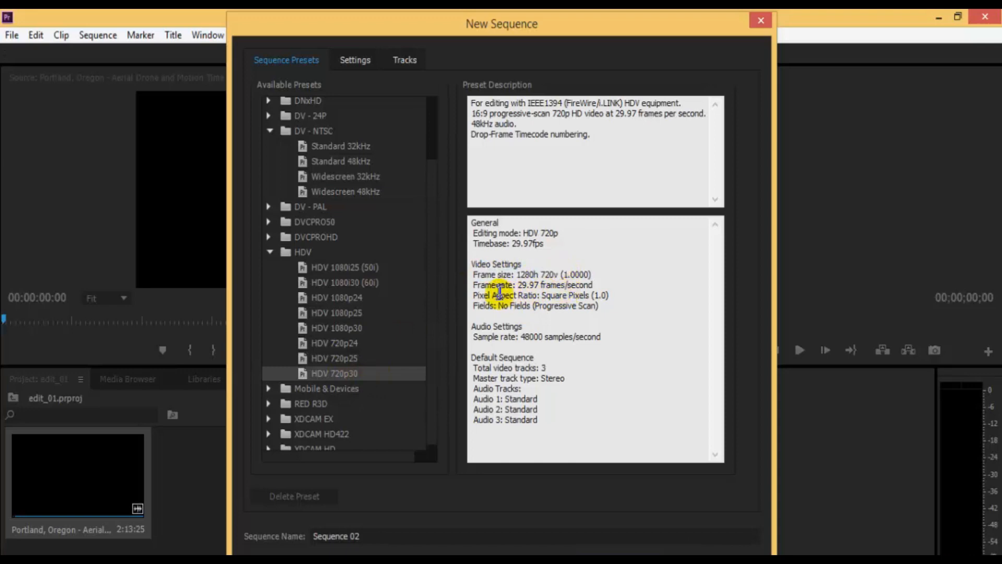
drag(478, 290, 588, 291)
click(592, 291)
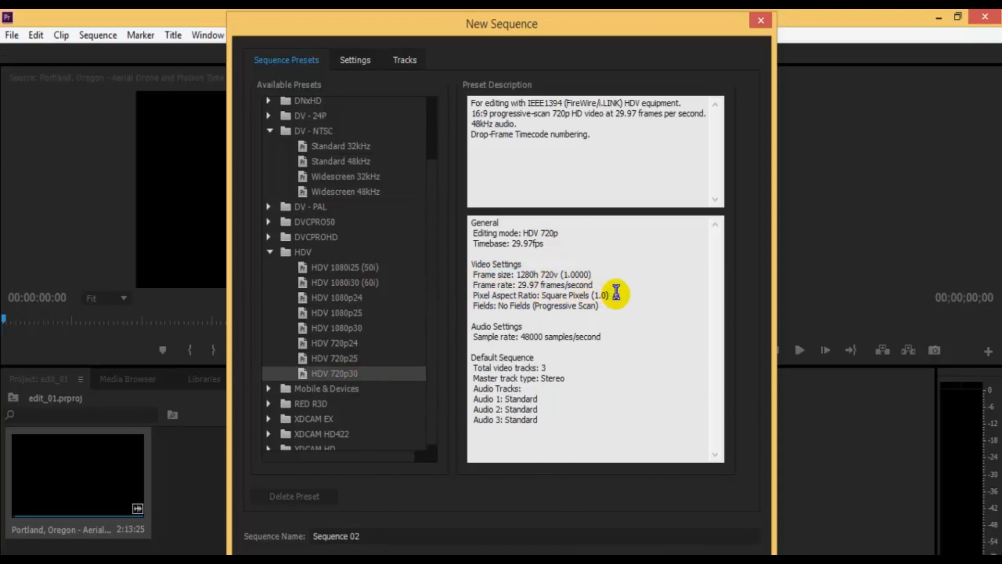
mouse_move(522, 307)
mouse_down()
mouse_move(577, 307)
mouse_move(517, 296)
mouse_up()
click(620, 305)
click(567, 311)
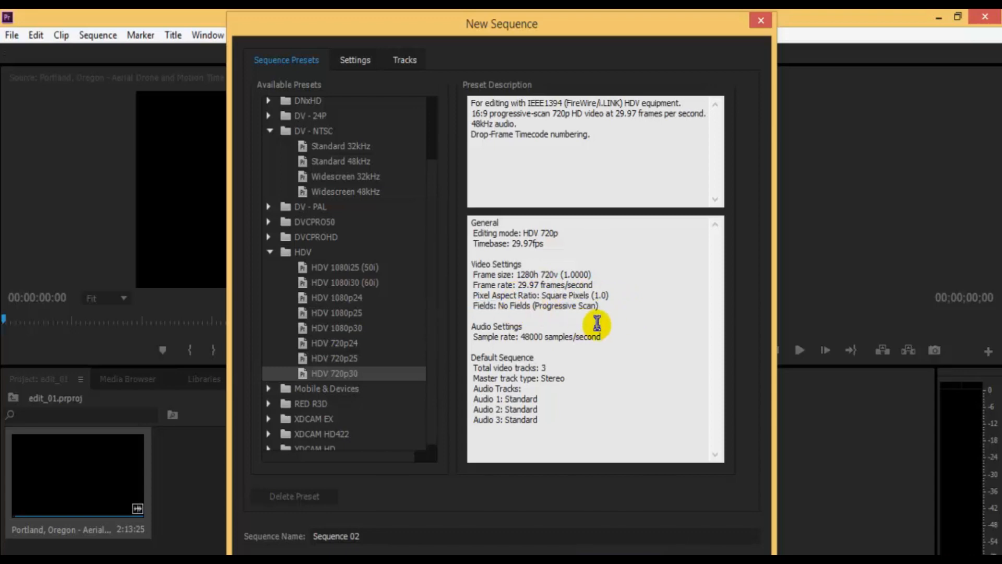
- Compare the two Mobile & Devices presets, CIF, QCIF, QQCIF and iPod, QVGA, Sub-QCIF
scroll(314, 371, down, 1)
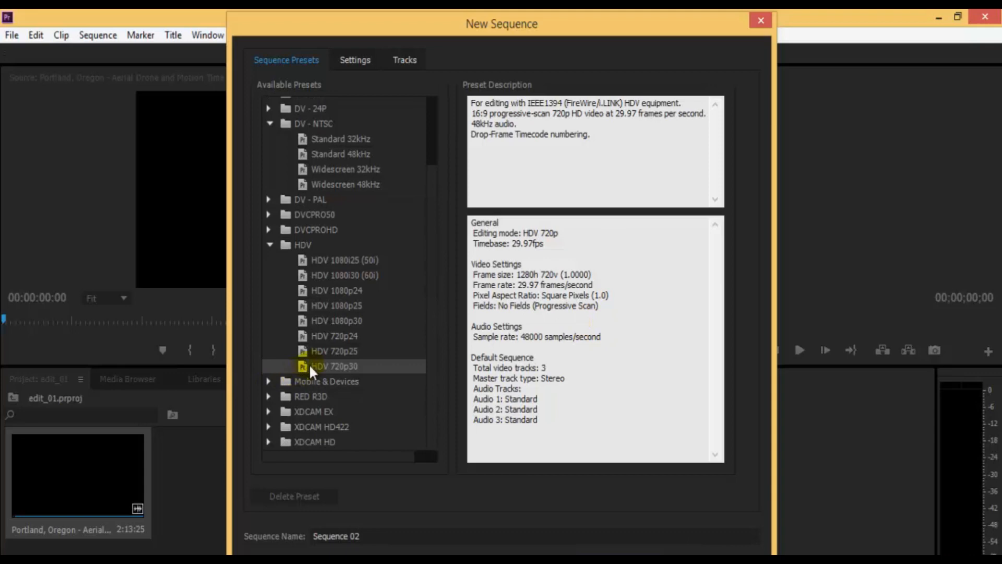
click(267, 381)
scroll(428, 359, down, 1)
click(330, 371)
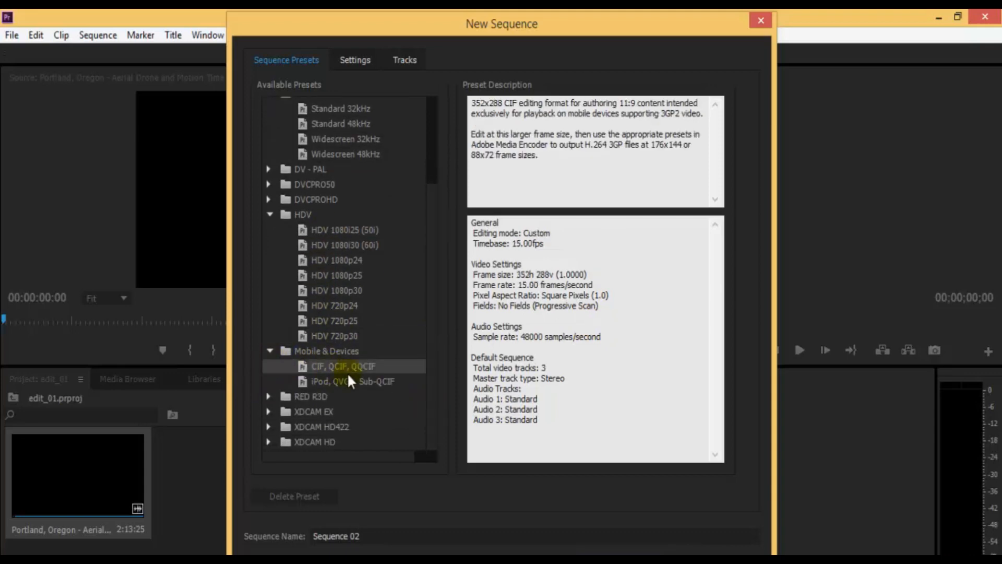
click(376, 380)
click(366, 369)
click(371, 376)
click(365, 365)
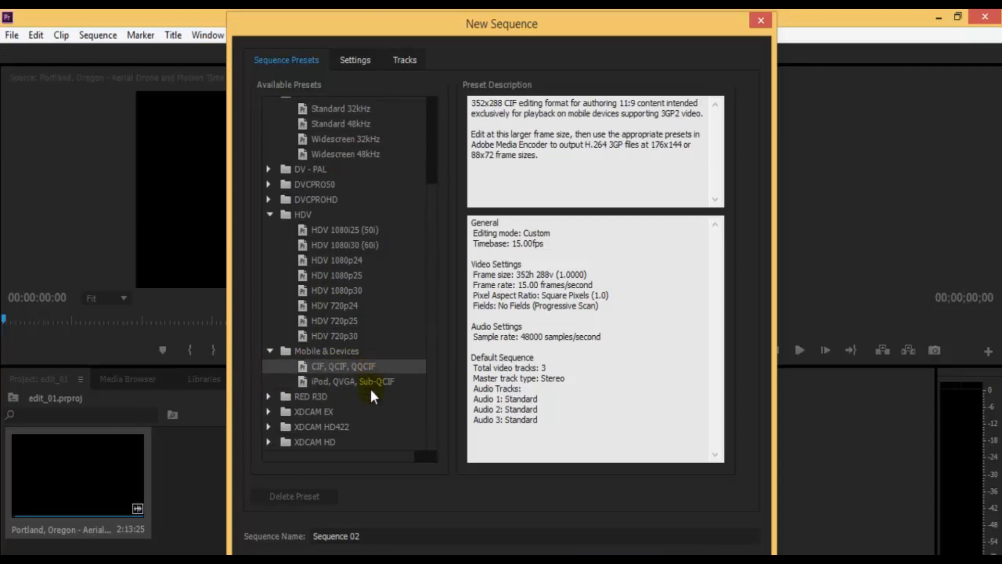
- Browse the RED R3D presets, viewing 1080p 16x9 23.976 and expanding the 1K group
click(268, 396)
scroll(337, 386, down, 3)
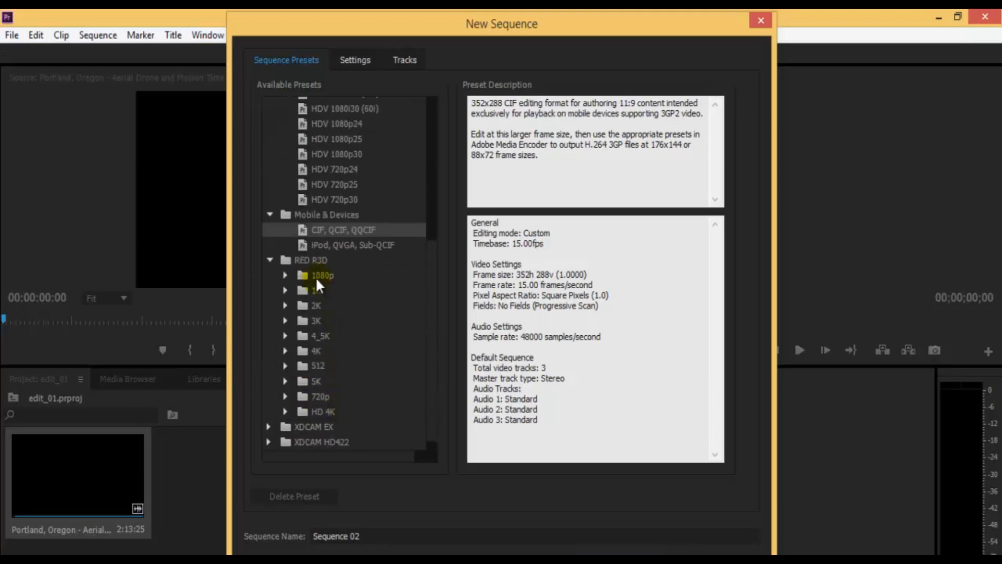
click(282, 274)
click(340, 290)
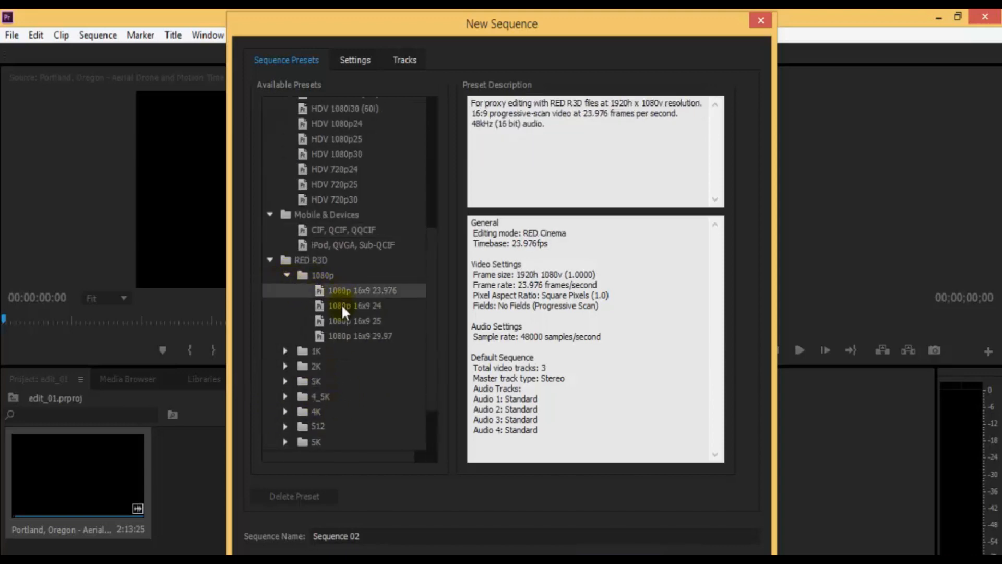
click(285, 351)
scroll(290, 369, down, 4)
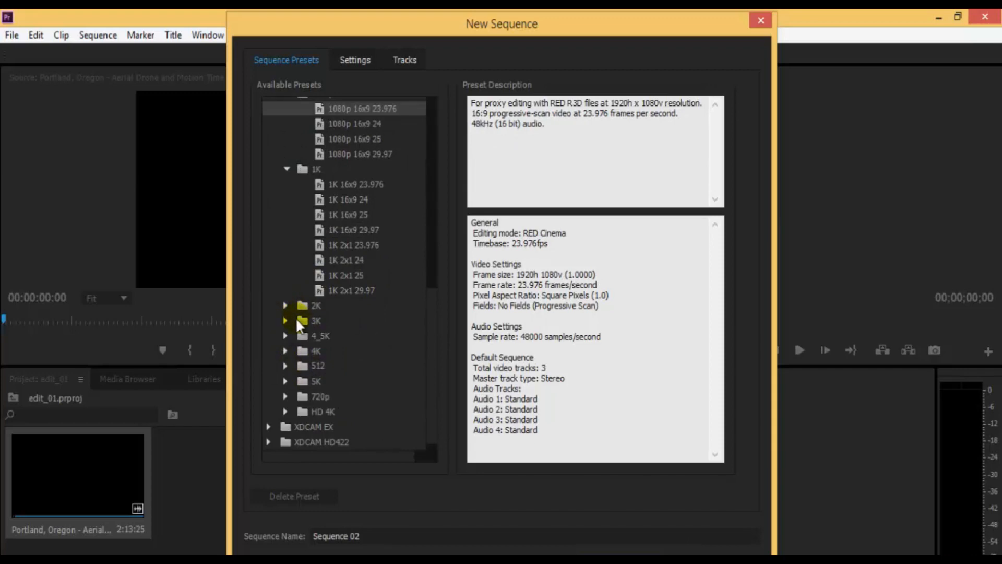
scroll(375, 342, down, 1)
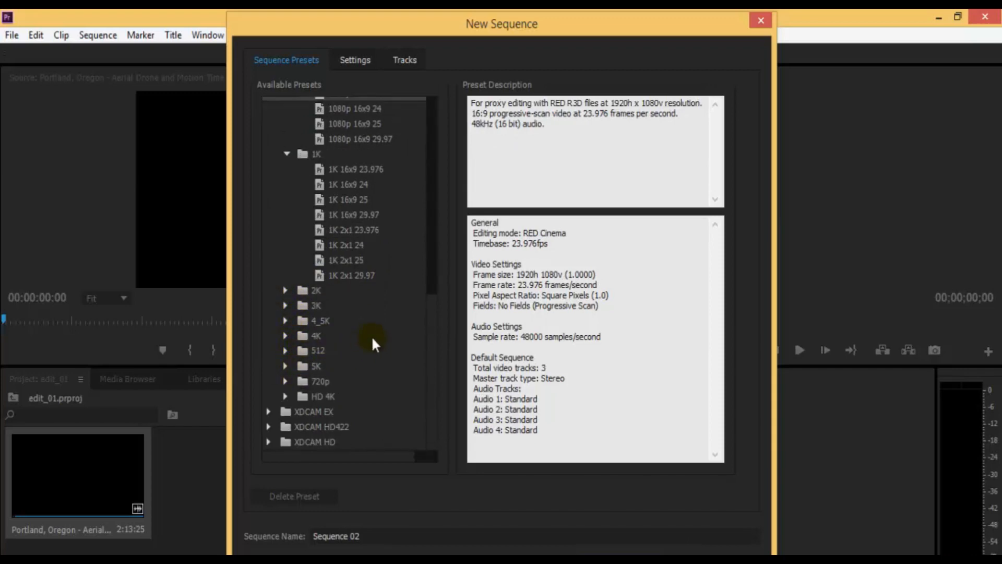
- Expand the XDCAM EX and XDCAM HD422 preset groups to review their formats
click(268, 411)
scroll(402, 330, down, 1)
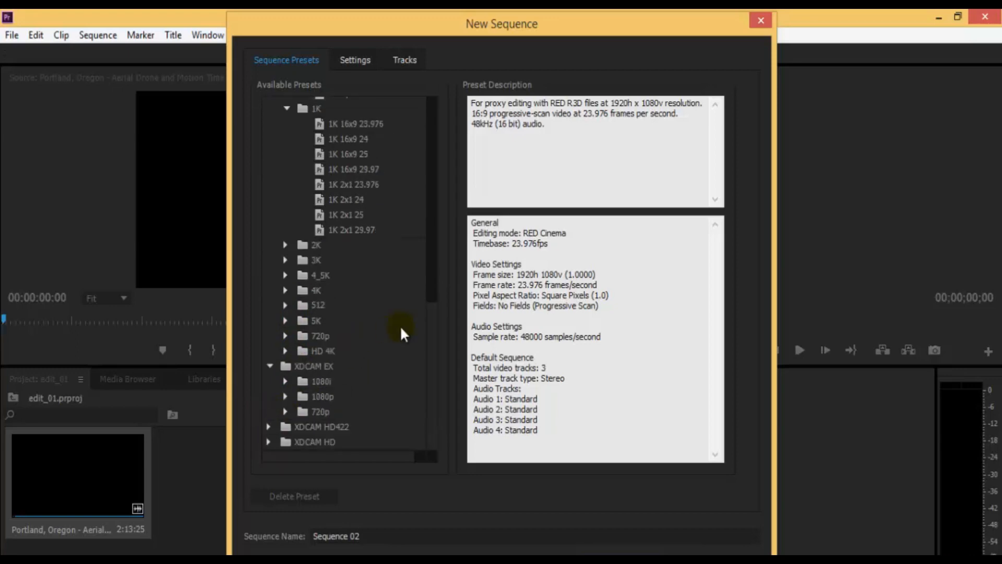
click(269, 428)
scroll(394, 357, down, 1)
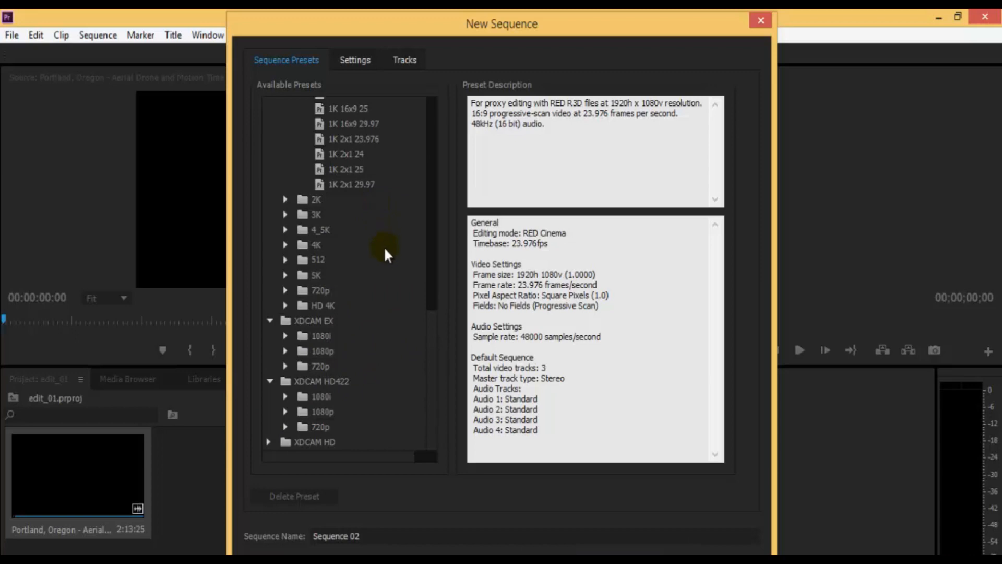
click(324, 319)
click(378, 381)
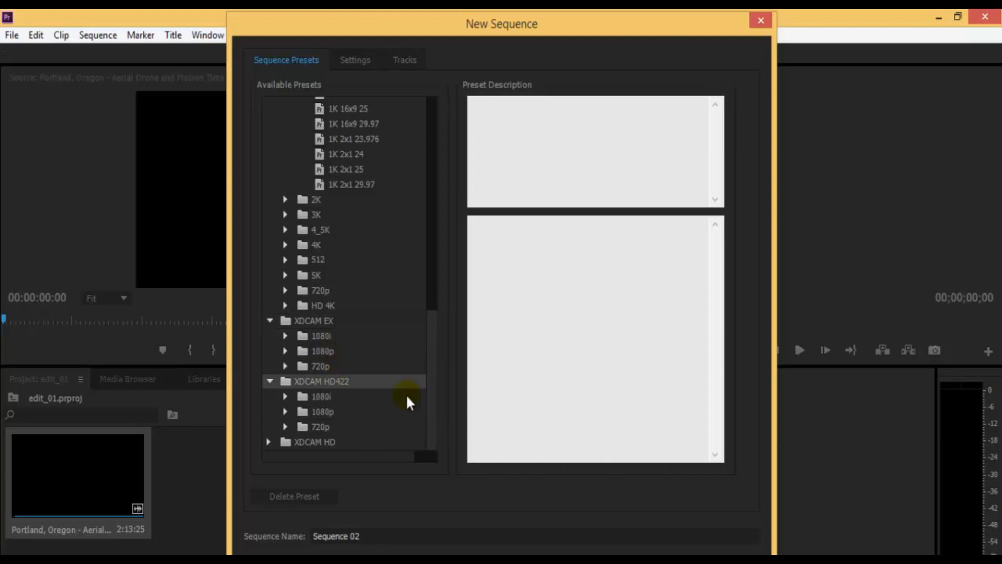
- Choose the HDV 720p30 preset for the new sequence and check its frame rate
scroll(375, 397, up, 4)
scroll(375, 402, up, 1)
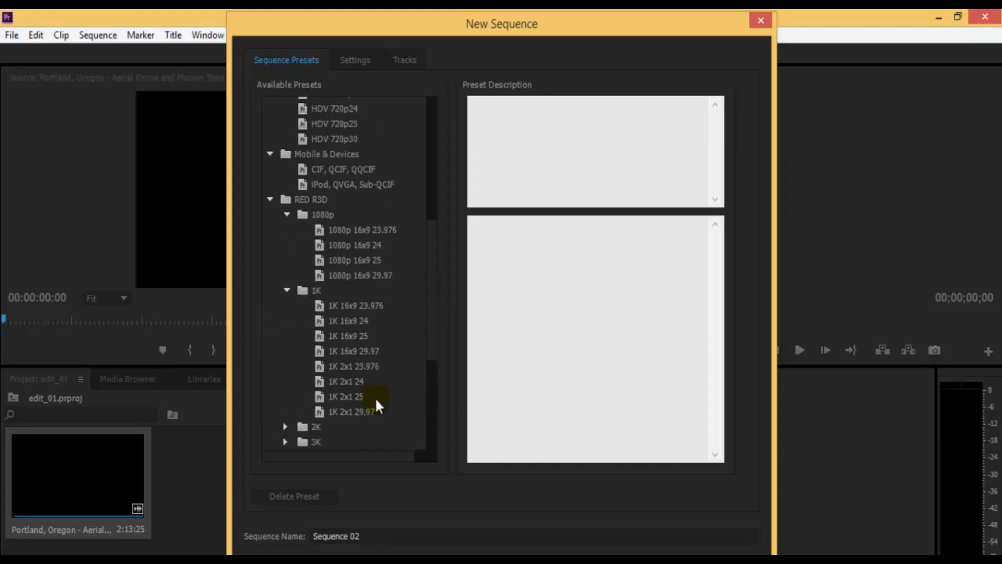
scroll(375, 397, down, 5)
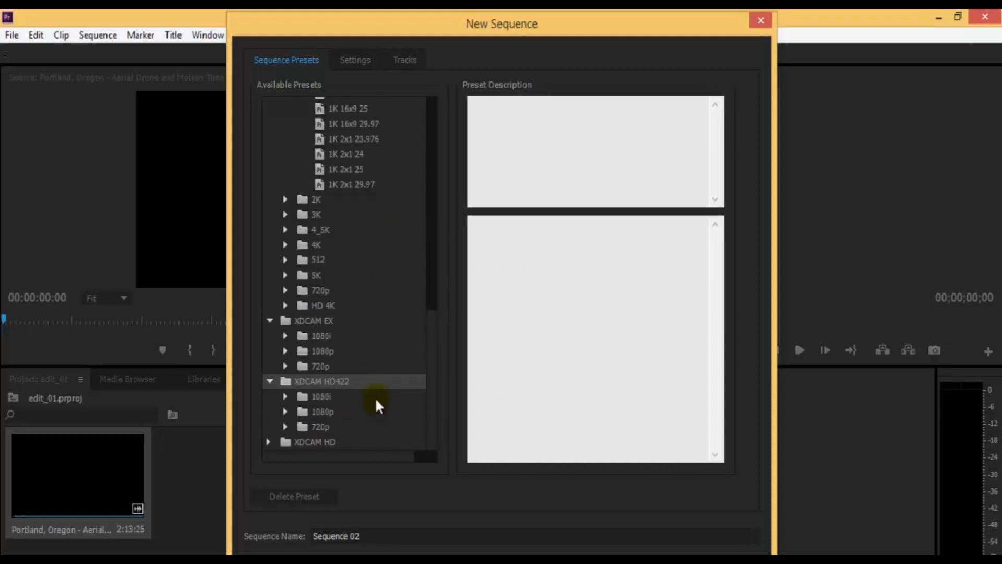
scroll(375, 396, up, 7)
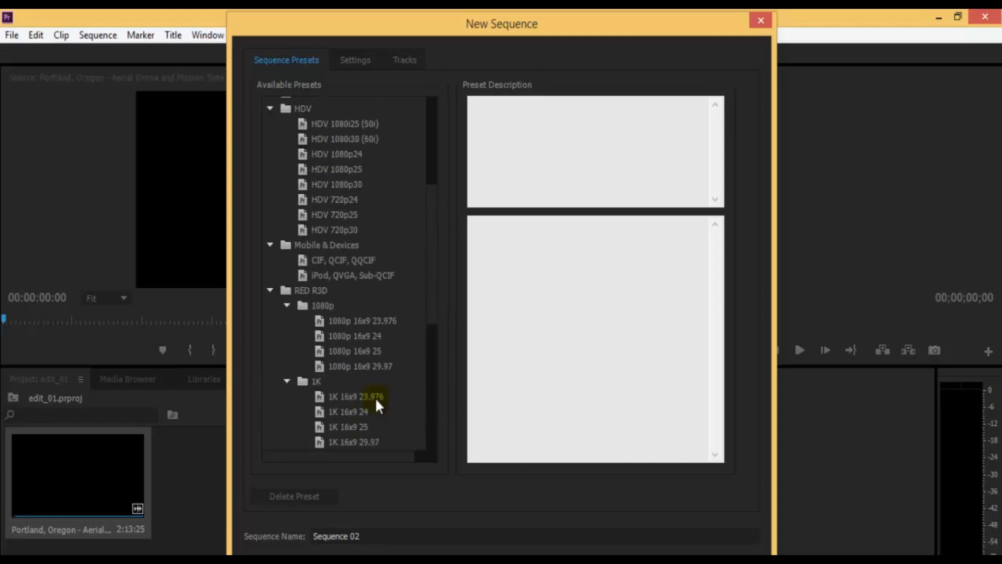
scroll(375, 397, up, 5)
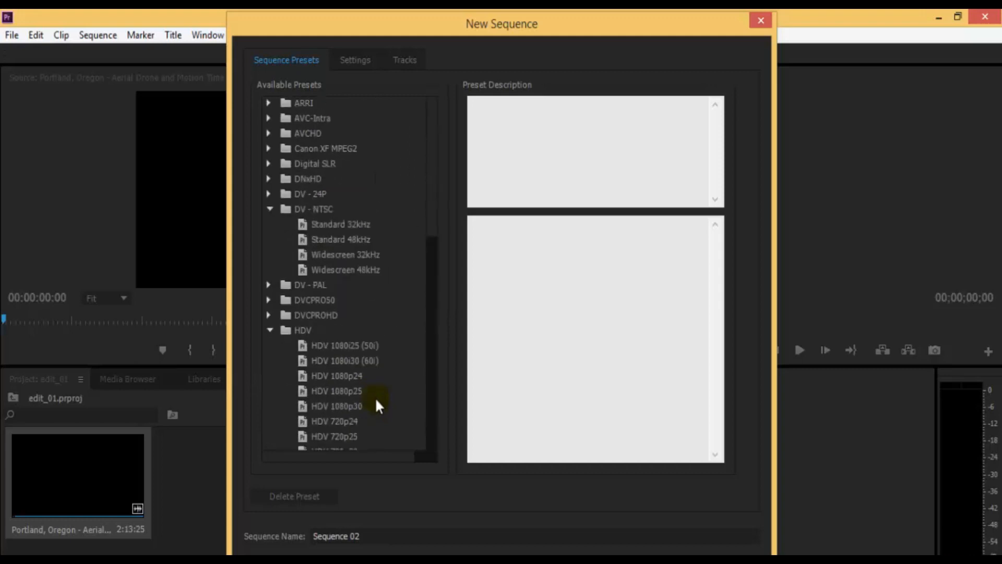
scroll(375, 397, down, 4)
scroll(376, 400, up, 2)
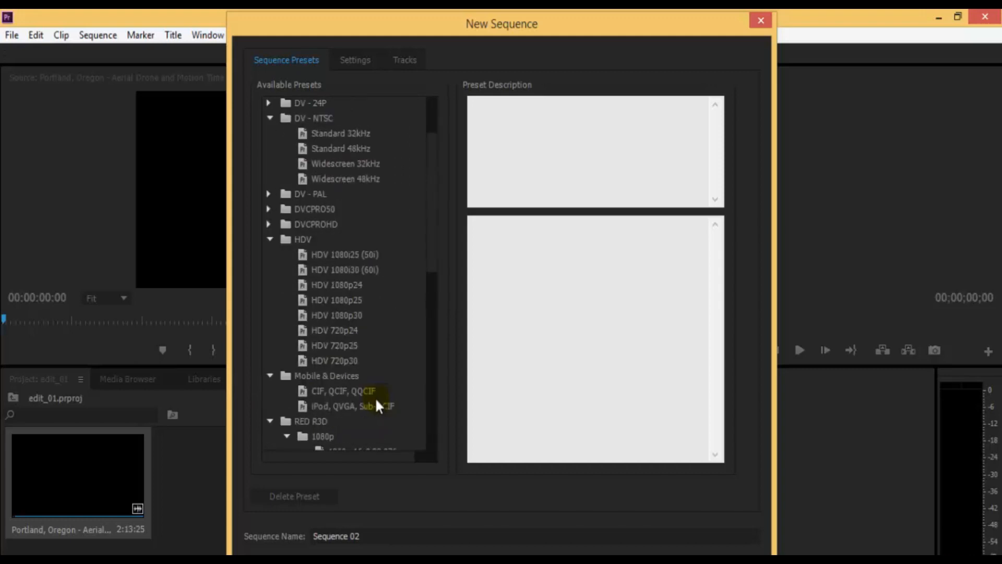
click(324, 361)
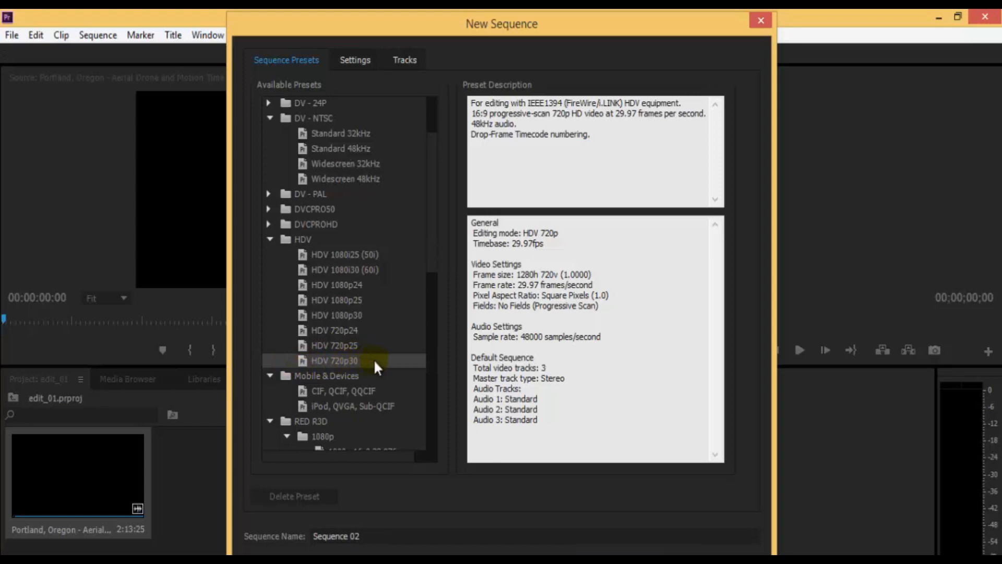
drag(518, 285, 604, 286)
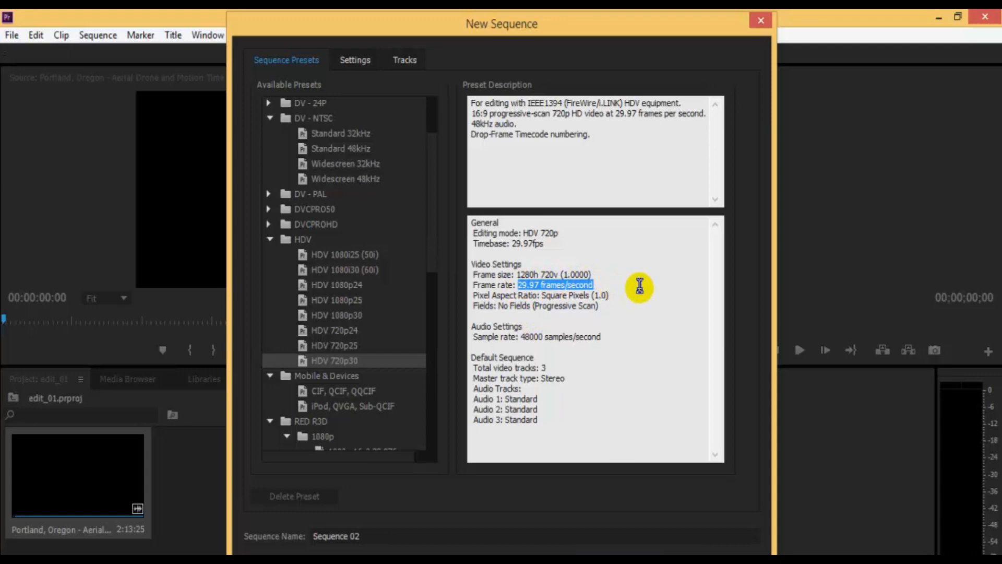
- Name the new sequence Basic_edit and bring up its detailed settings
click(384, 536)
drag(384, 536, 160, 522)
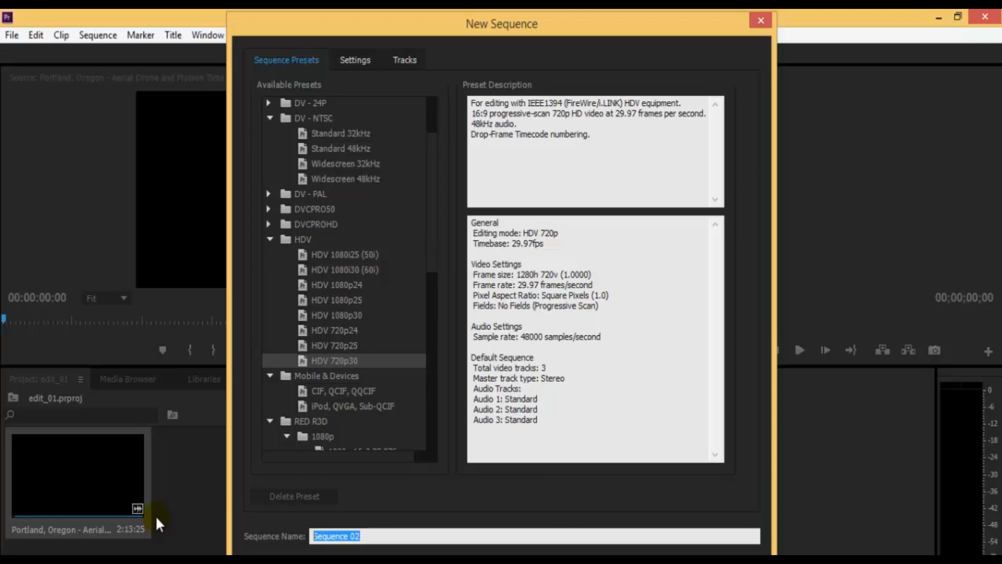
text(Basic)
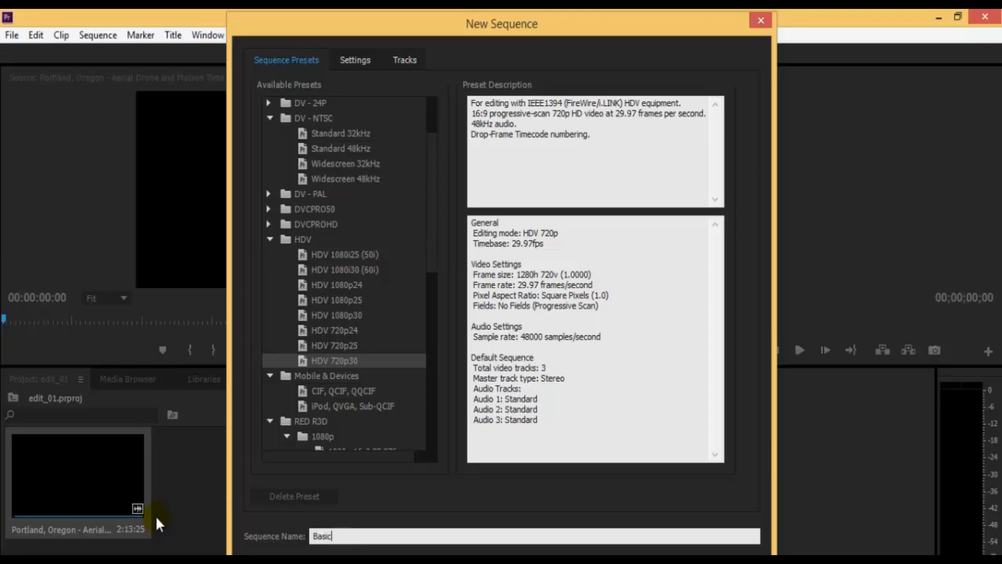
text(_edit)
click(350, 61)
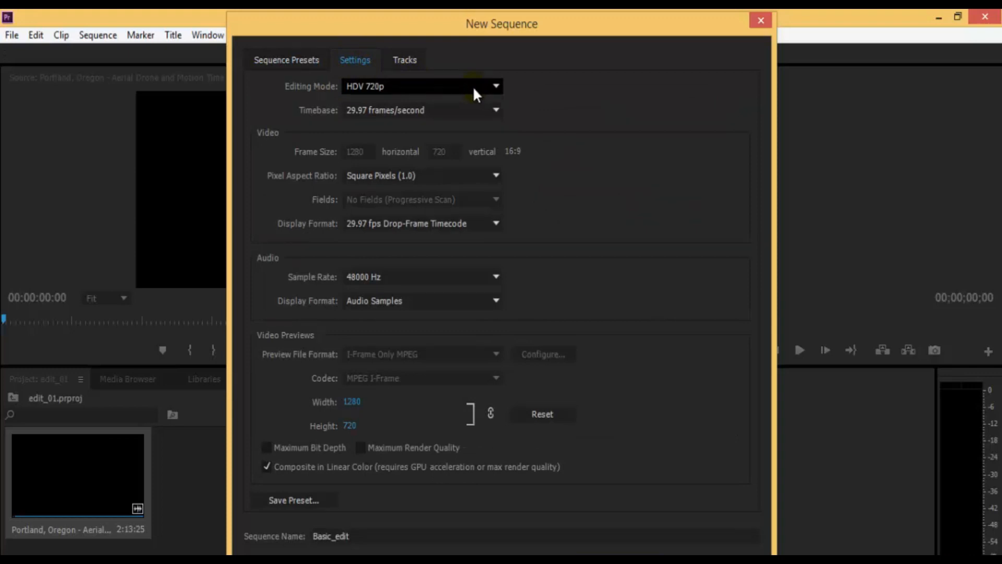
- View the video display format options and set the sequence's timebase to 25.00 frames/second
click(493, 224)
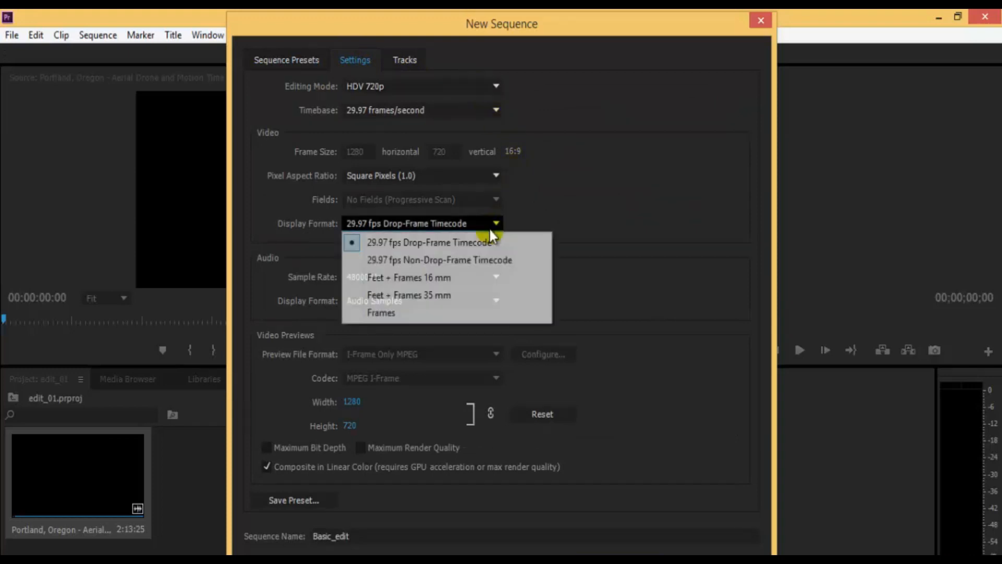
click(533, 175)
click(487, 110)
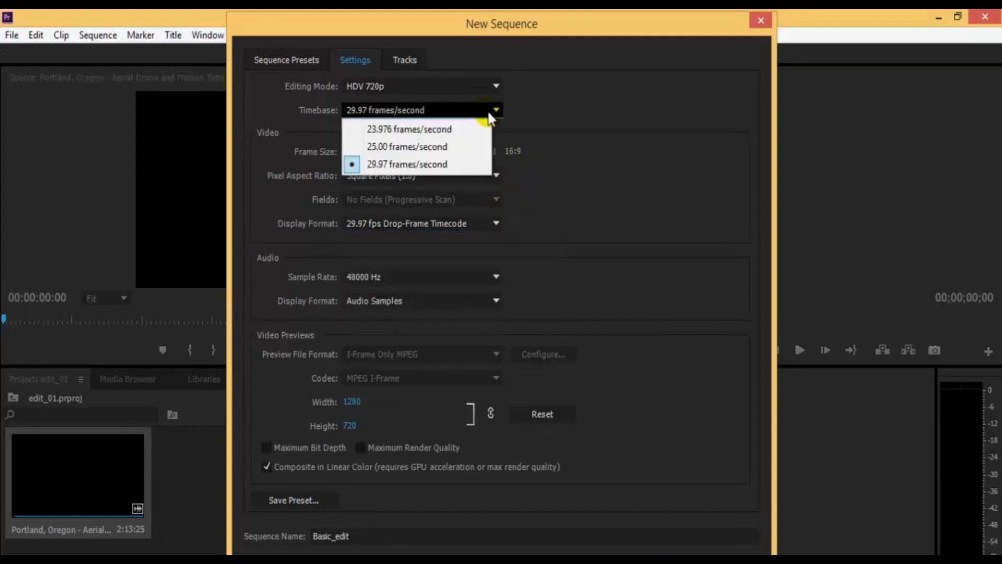
click(474, 149)
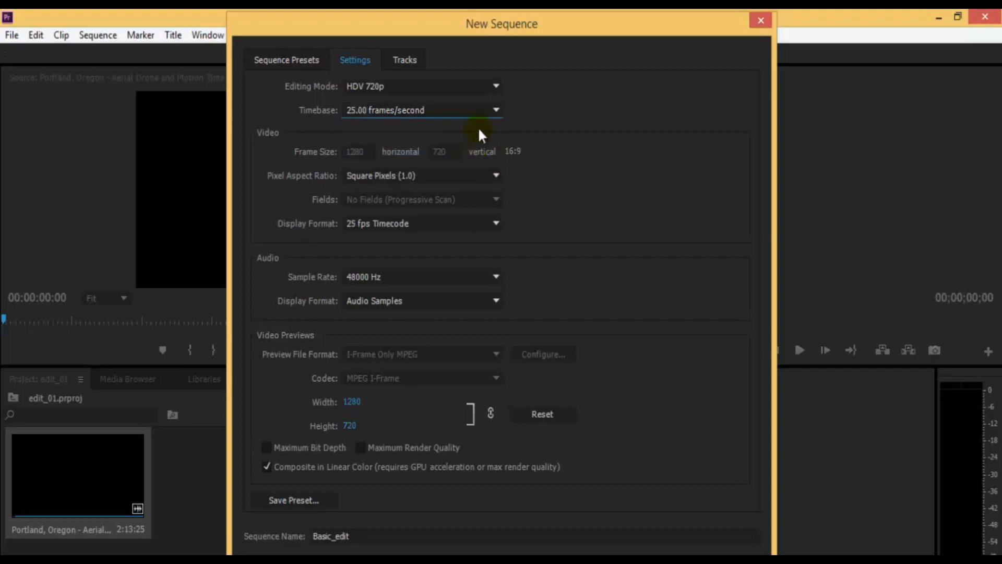
- Review the available editing modes, then set the sequence's editing mode to Custom and its timebase to 25.00 frames/second
click(468, 89)
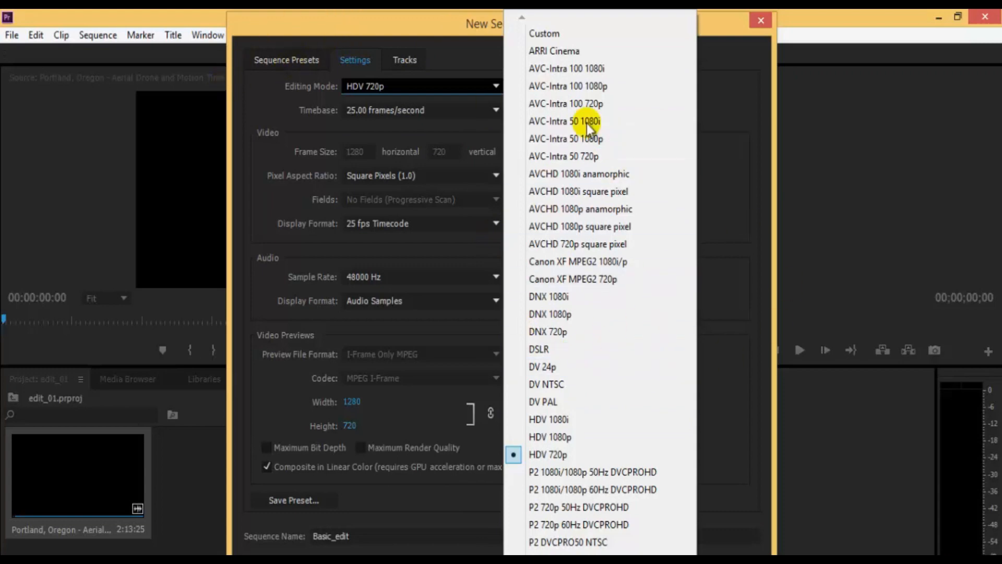
scroll(600, 282, down, 4)
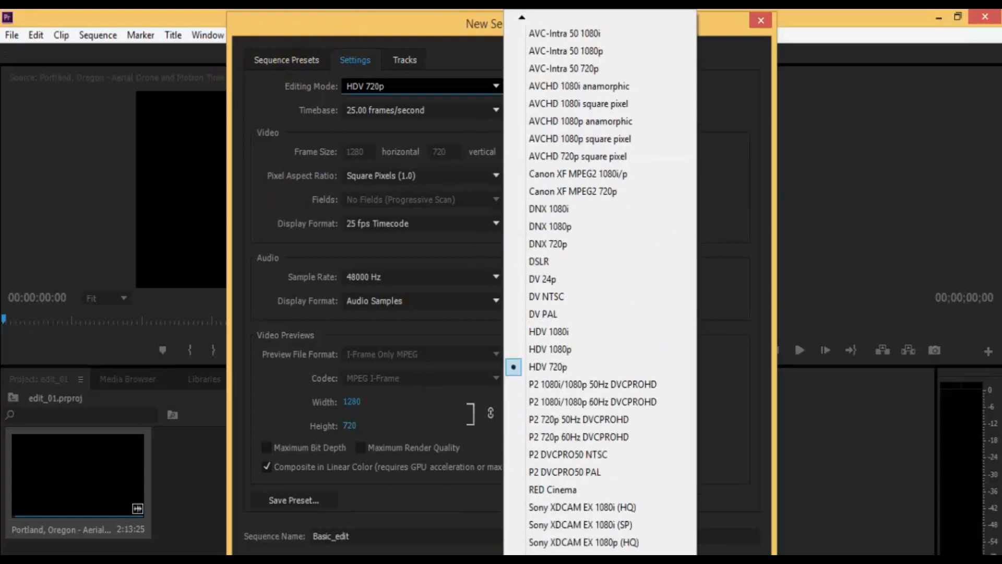
click(515, 316)
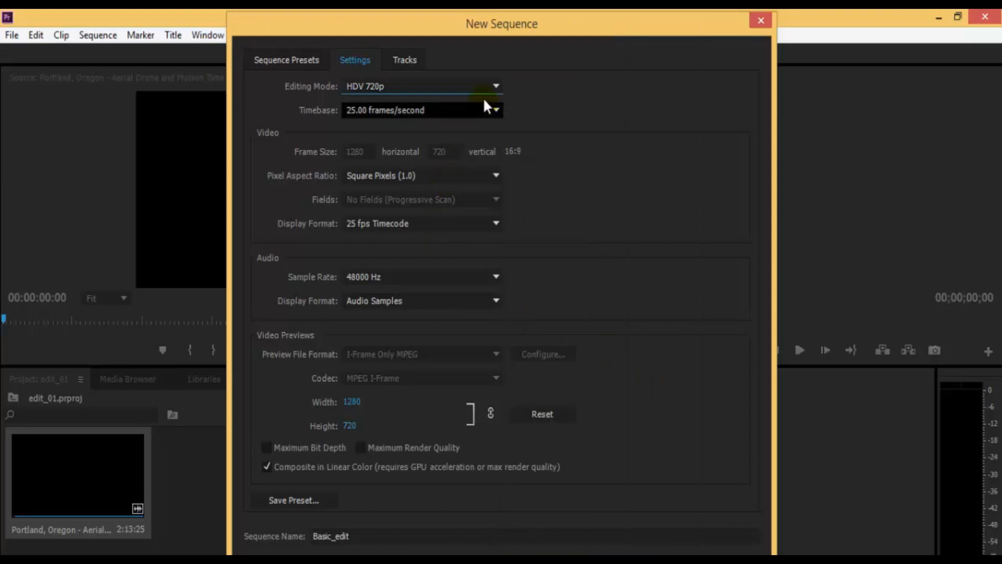
click(494, 86)
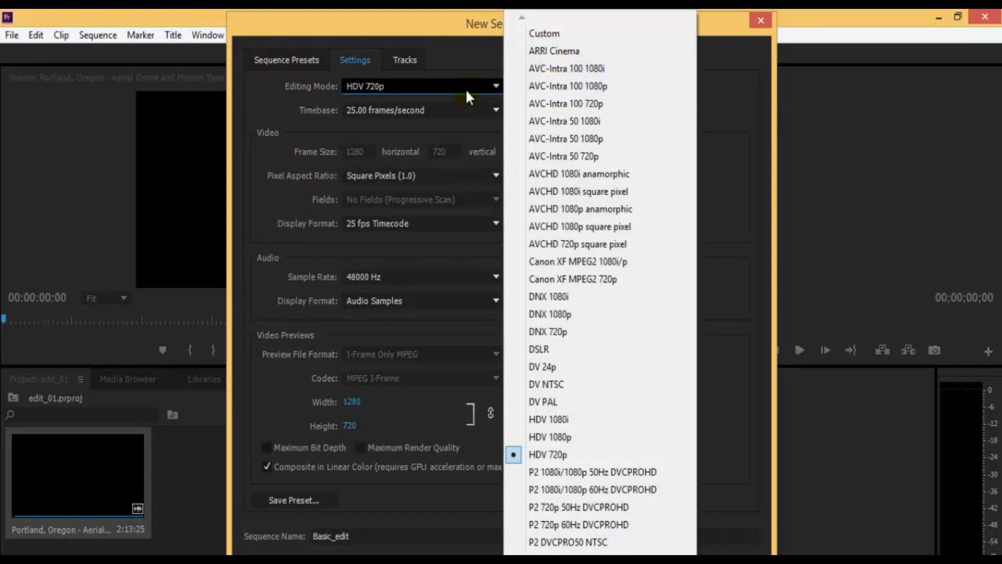
click(547, 37)
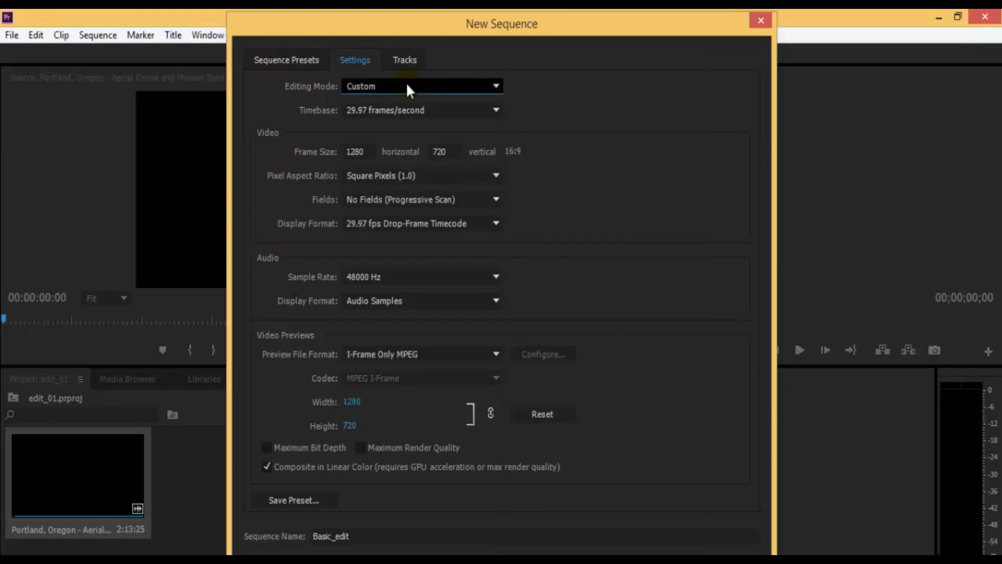
click(451, 109)
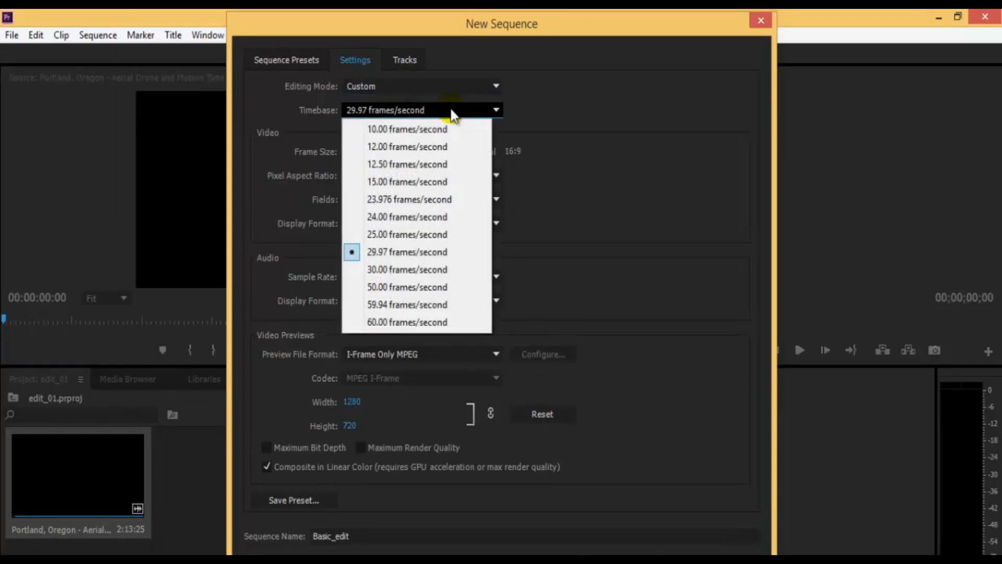
click(452, 234)
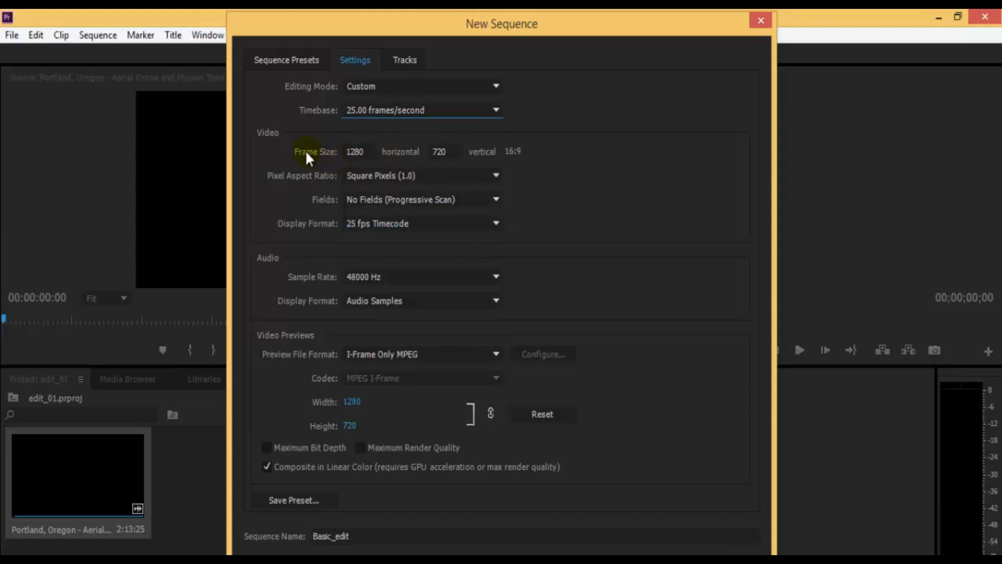
- Check the horizontal and vertical frame size and the fields setting of the custom sequence
click(341, 151)
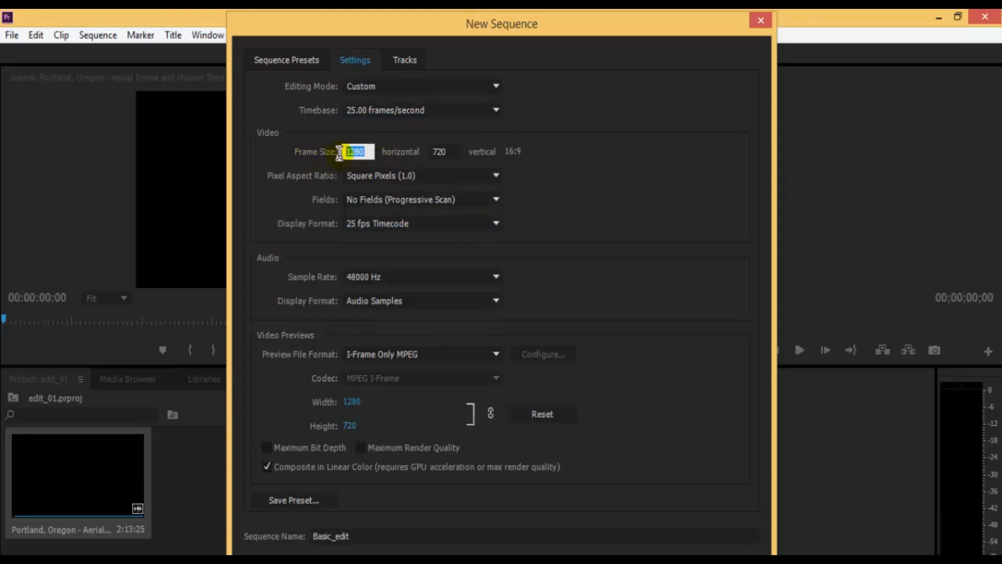
click(439, 152)
click(503, 152)
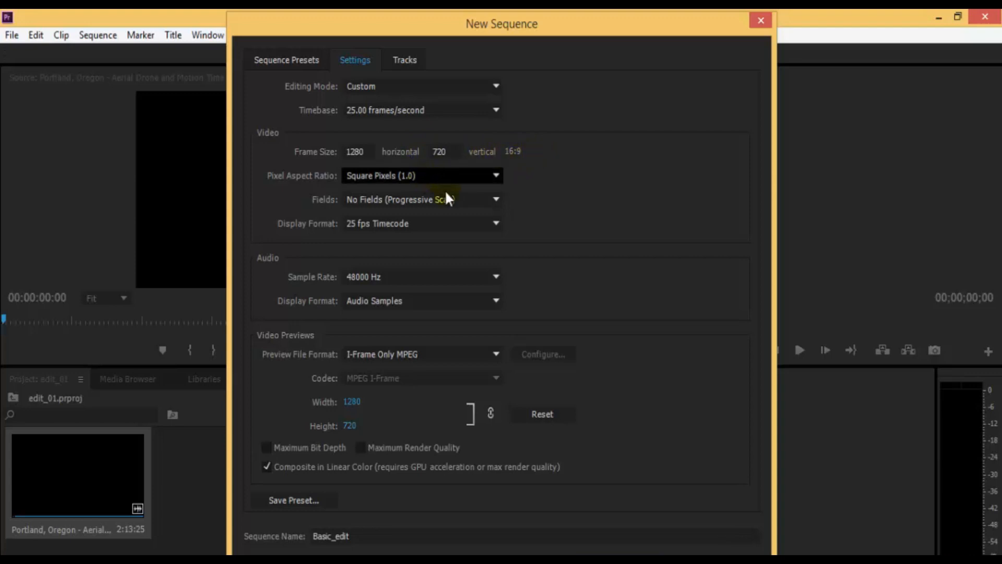
click(462, 201)
click(481, 200)
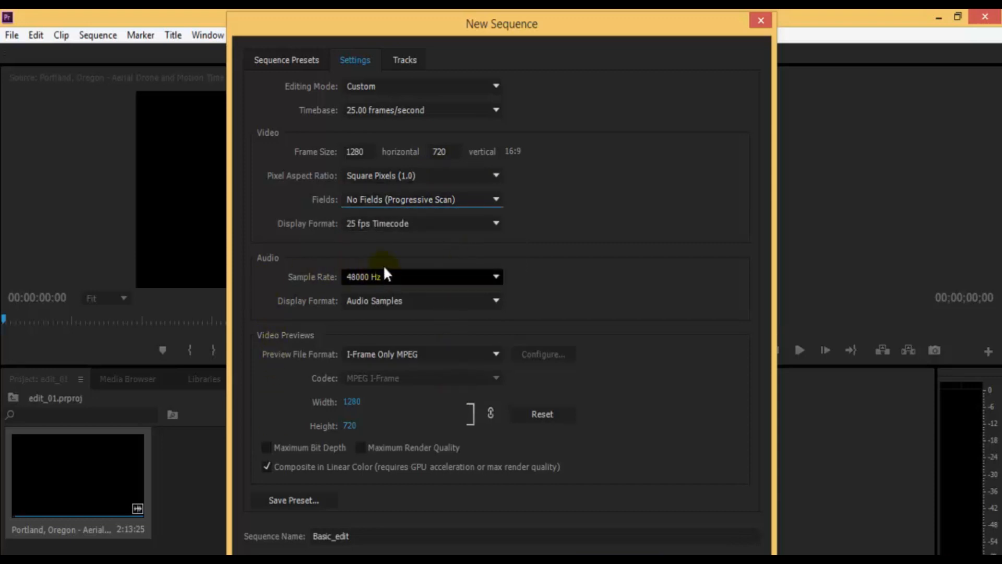
- Select a 48000 Hz audio sample rate and view the preview file formats, keeping I-Frame Only MPEG
click(418, 276)
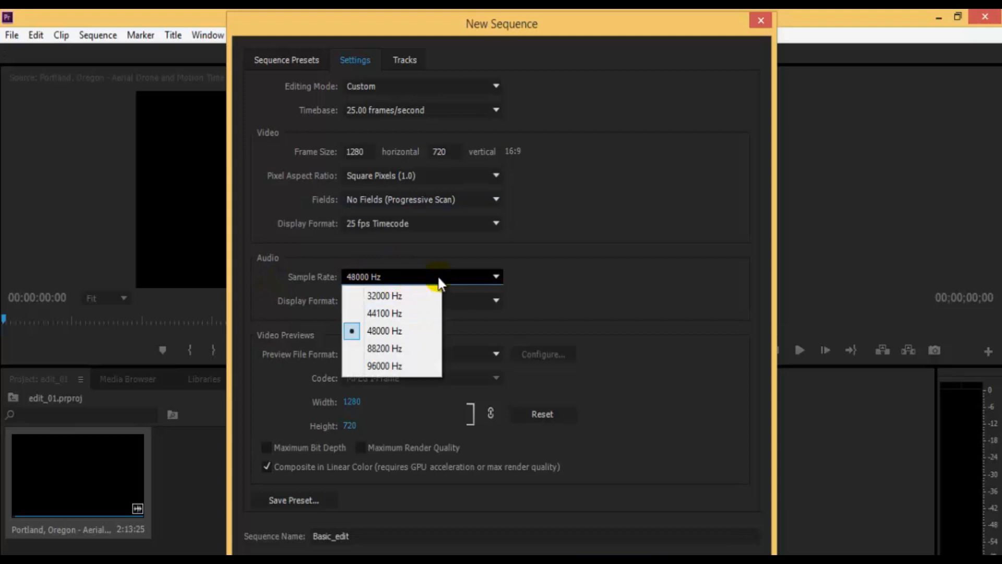
click(414, 334)
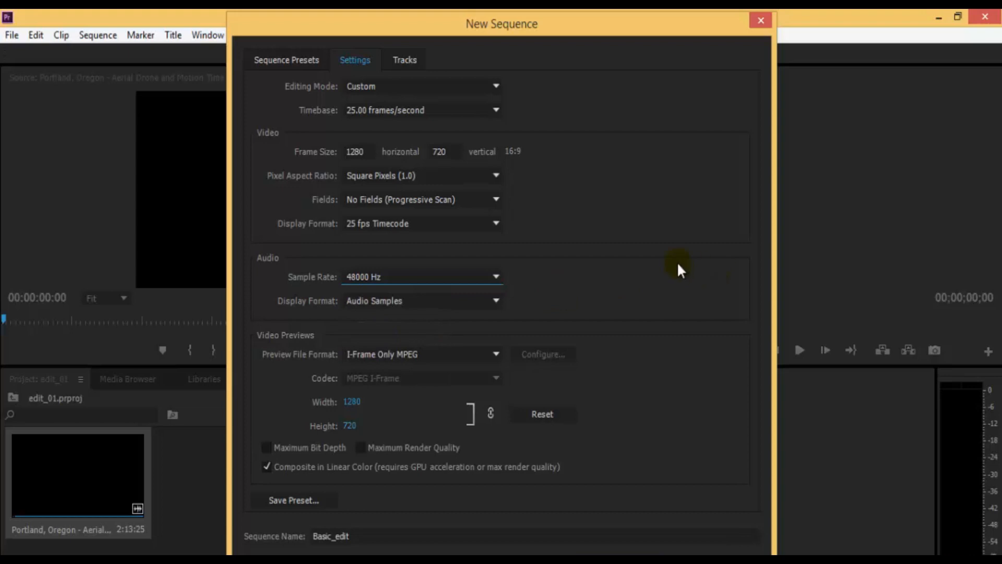
click(473, 354)
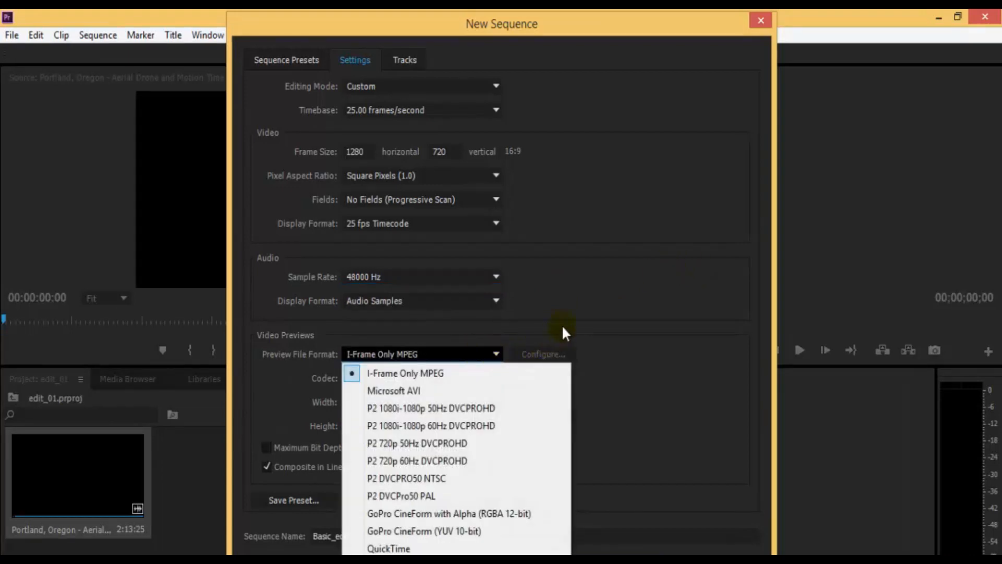
click(563, 327)
click(451, 356)
click(451, 357)
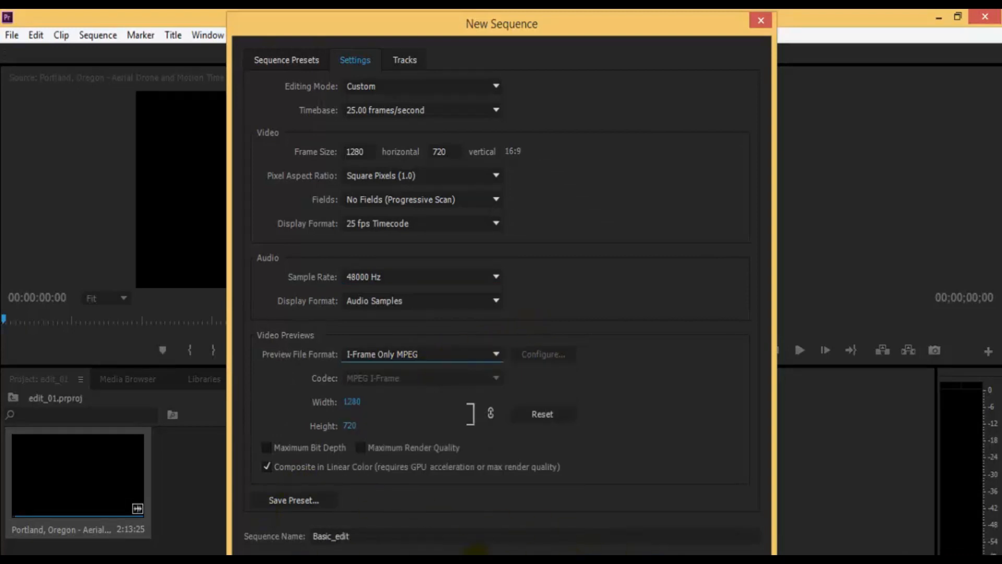
- Save the custom sequence settings as a preset named Half_HD_25FPS
click(296, 500)
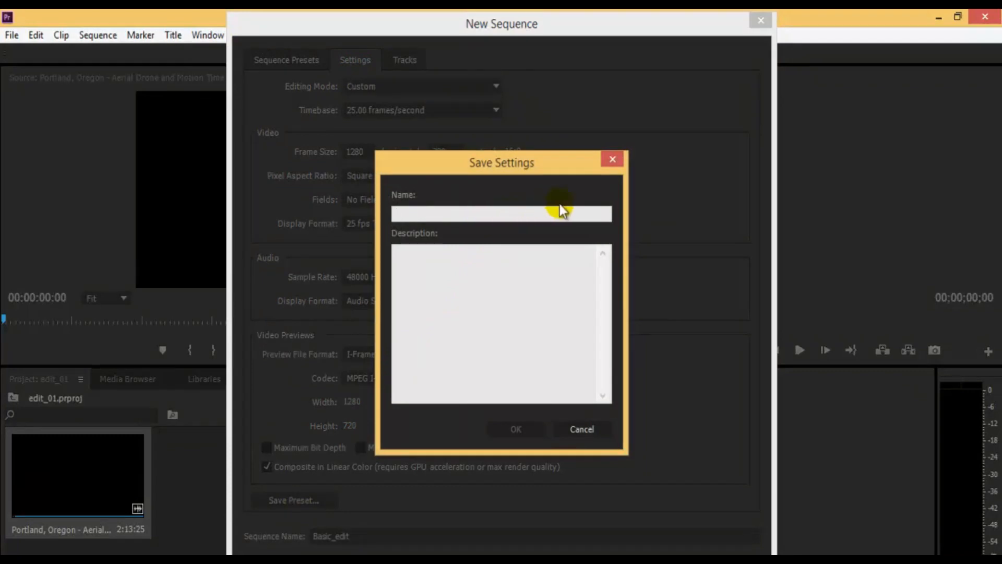
text(Halhf)
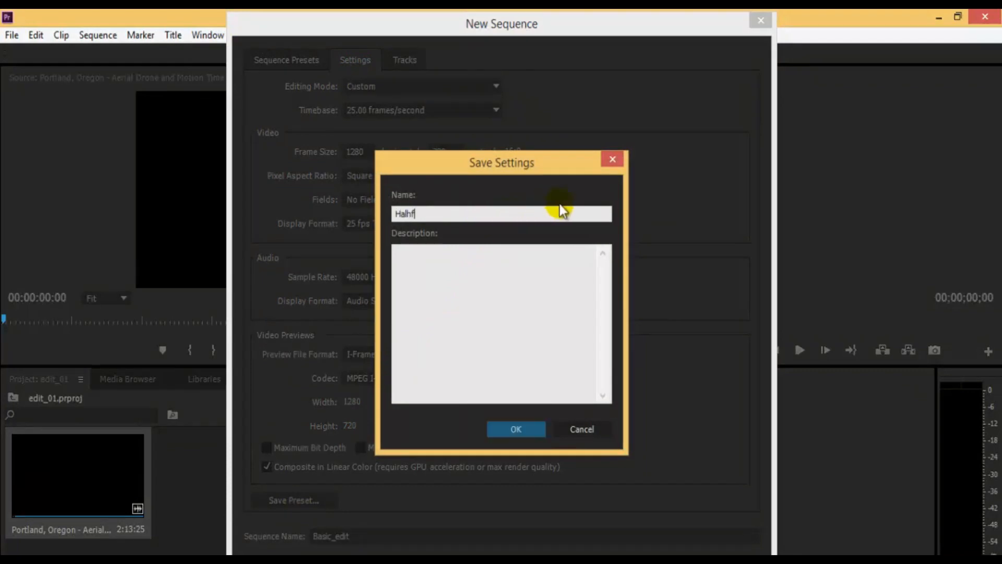
key(ctrl+a)
text(Half_HD)
drag(478, 152, 481, 176)
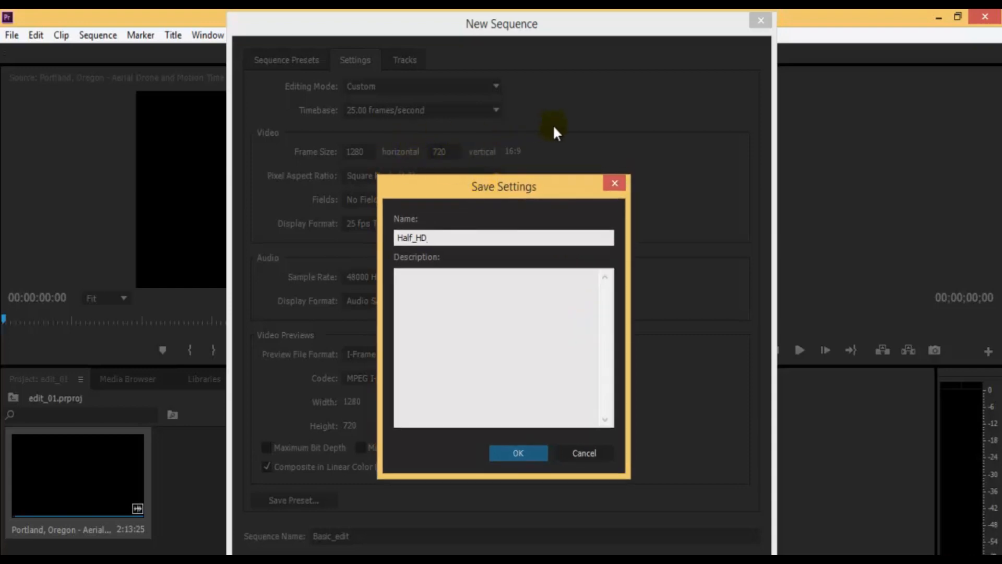
text(_25FPS)
key(Return)
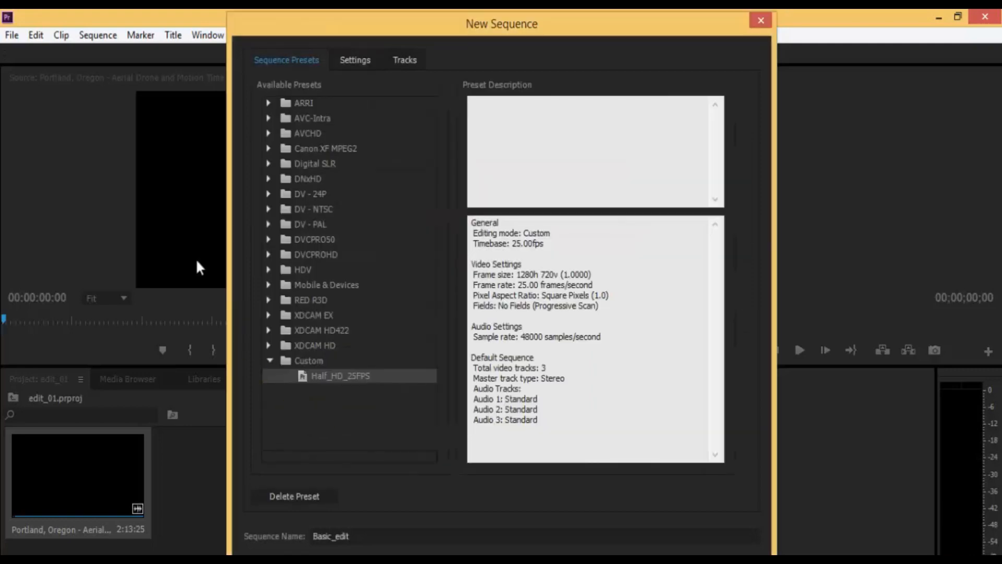
- Look through the preset groups and select the Half_HD_25FPS preset in the Custom group
click(268, 105)
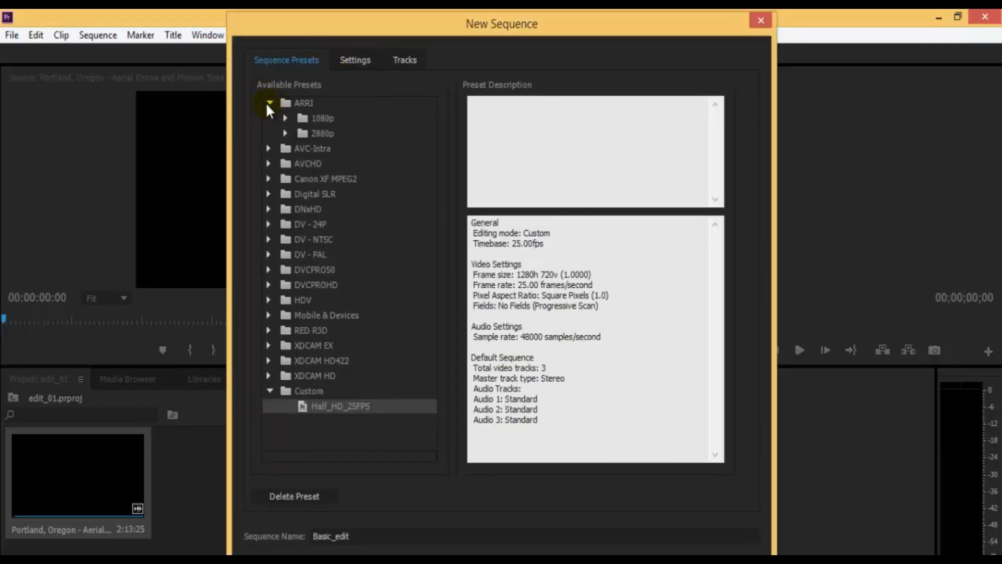
click(265, 102)
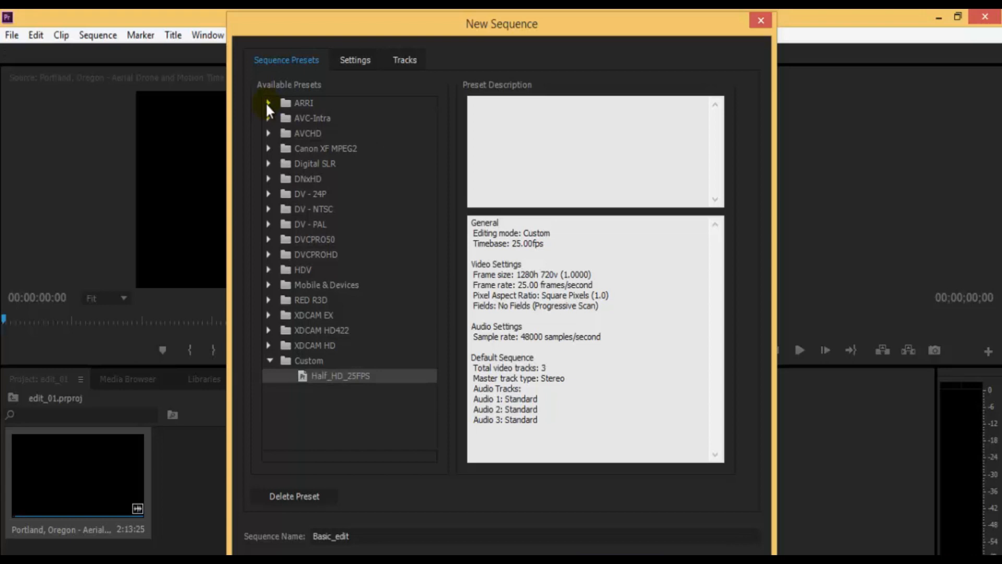
click(306, 225)
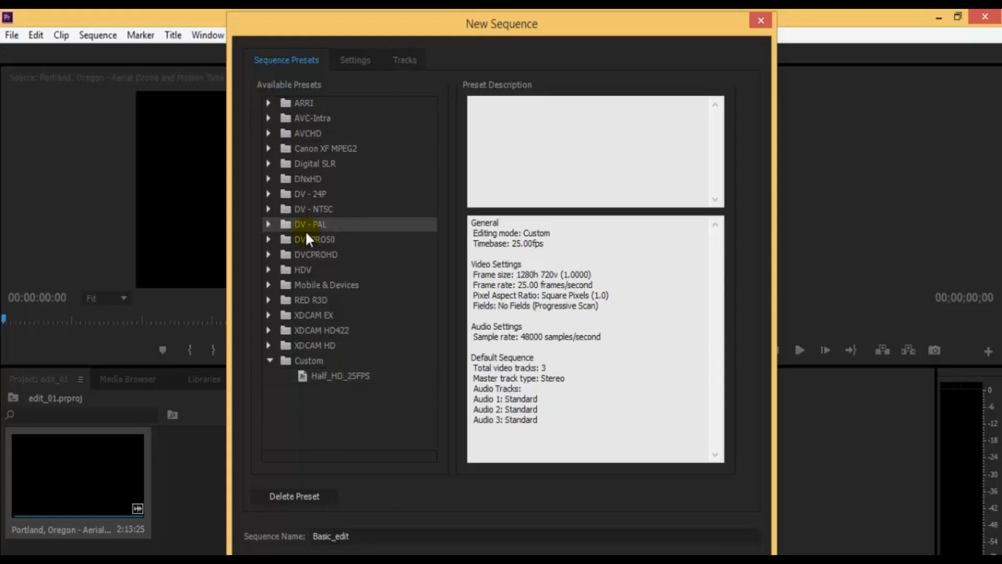
click(305, 363)
click(303, 378)
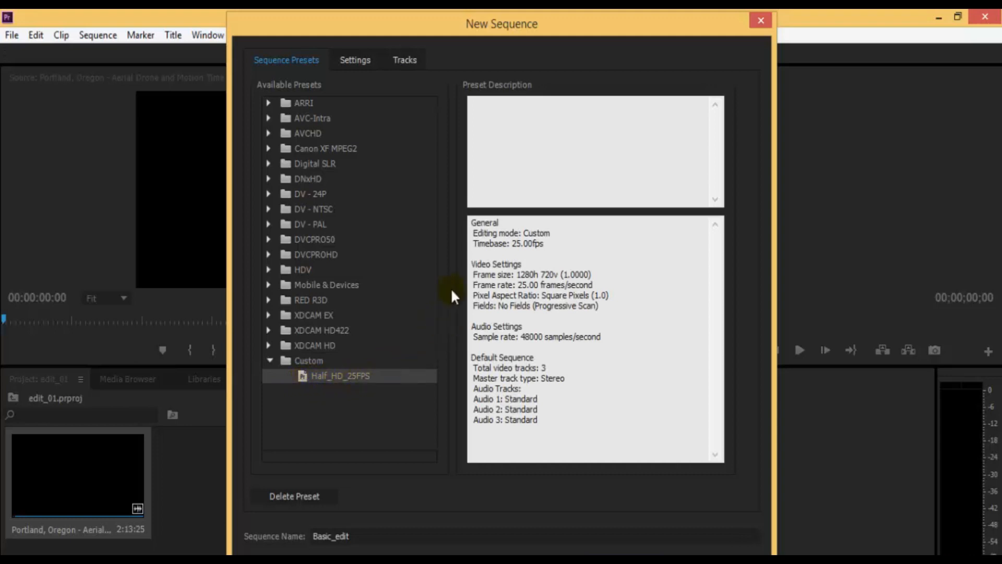
- Examine the Half_HD_25FPS preset's description: editing mode, timebase, frame size, frame rate, pixel aspect ratio and fields
drag(489, 223, 545, 239)
click(580, 262)
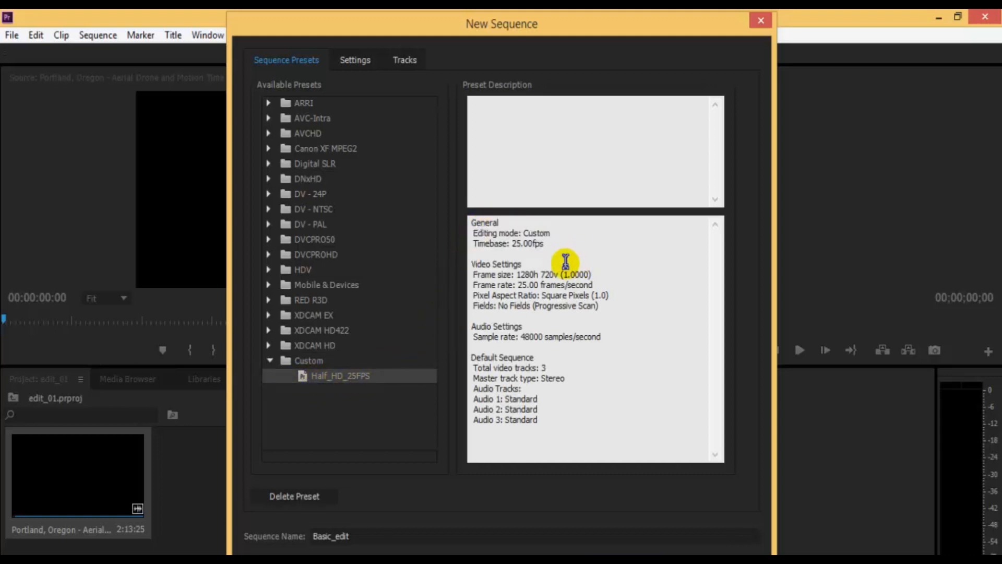
drag(477, 224, 551, 227)
click(551, 251)
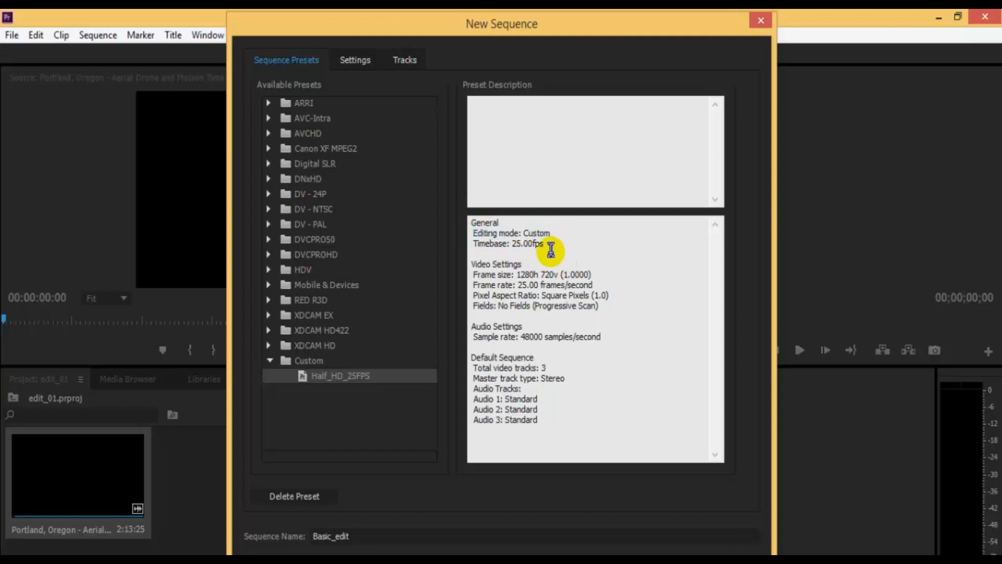
drag(478, 244, 573, 243)
click(573, 245)
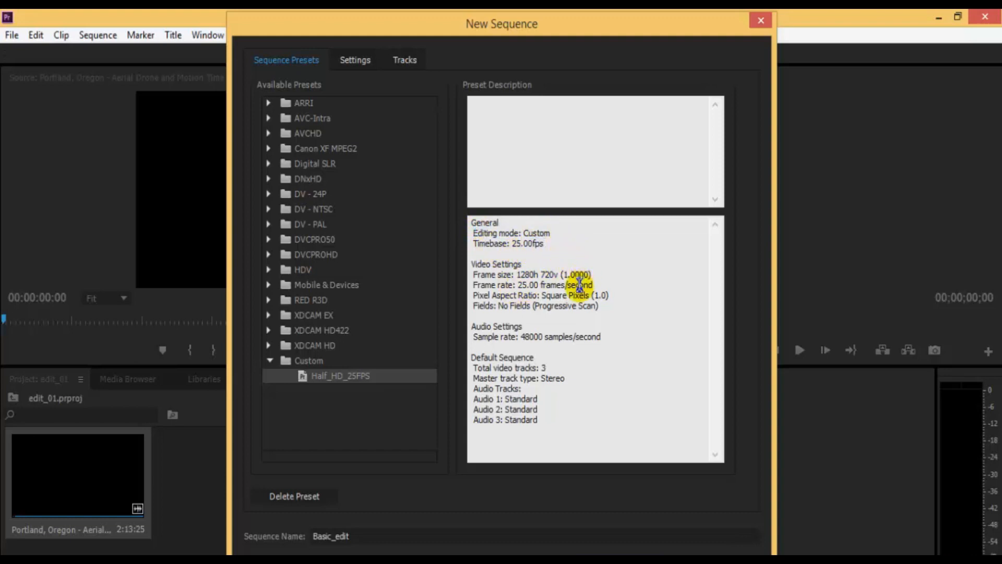
drag(517, 281, 558, 277)
click(624, 283)
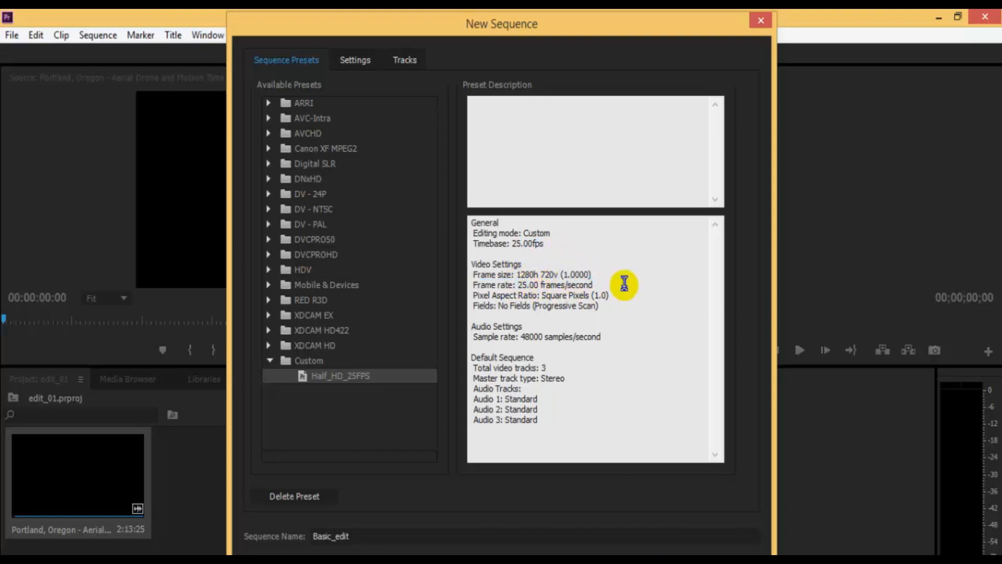
drag(487, 285, 540, 278)
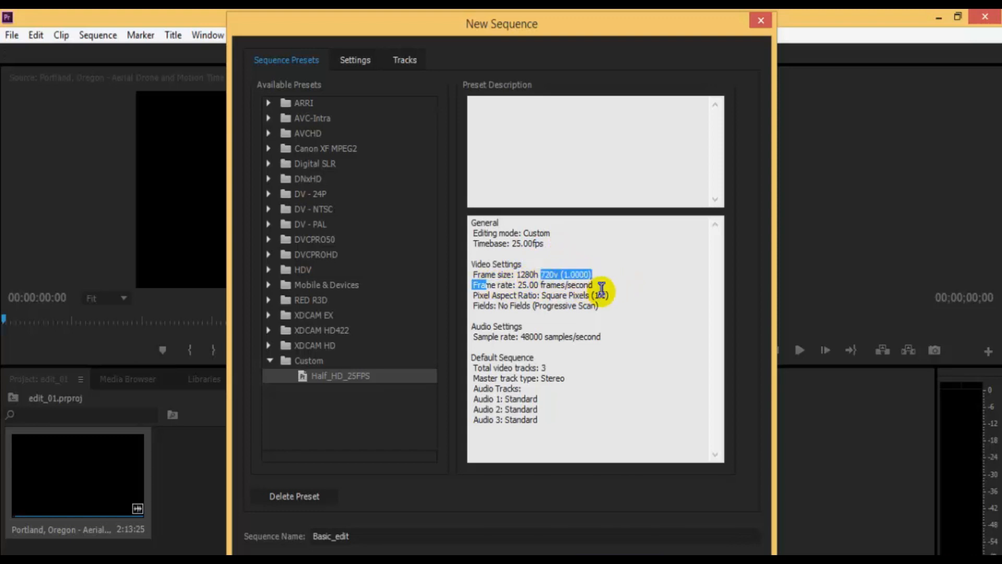
click(602, 291)
drag(479, 296, 620, 292)
click(624, 293)
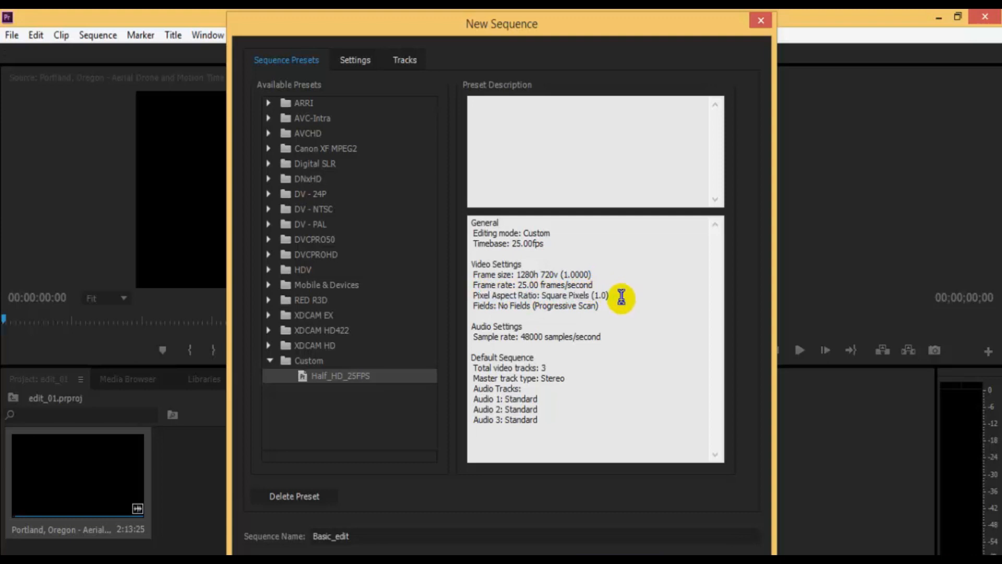
drag(473, 306, 620, 311)
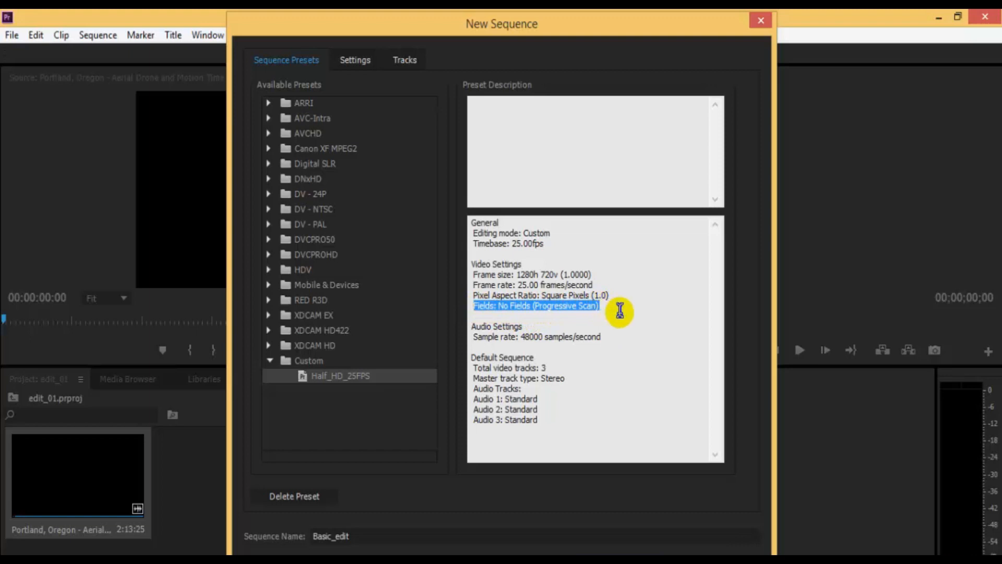
click(624, 312)
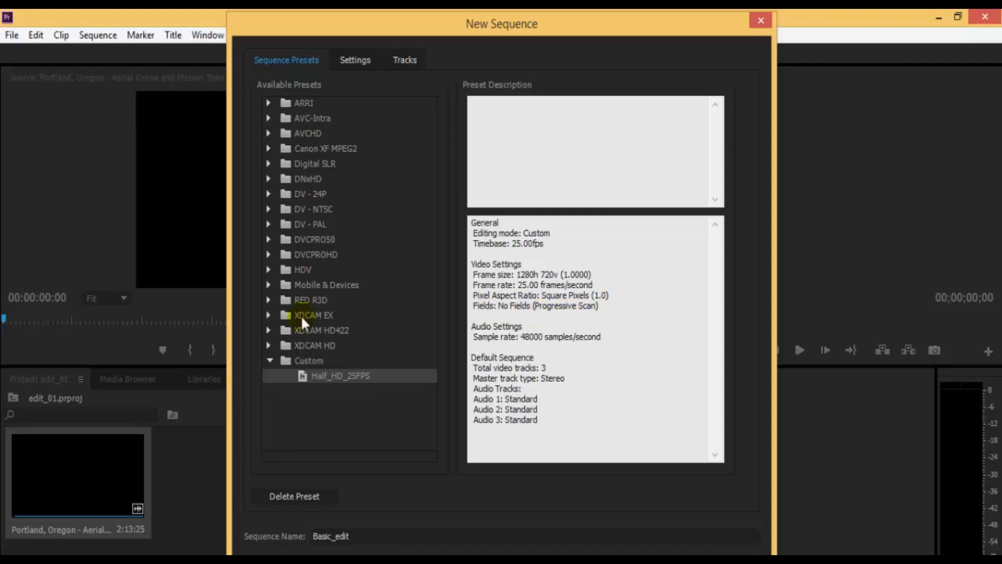
- Choose the HDV 720p30 preset, bring up its detailed settings and confirm the sequence name Basic_edit
click(267, 270)
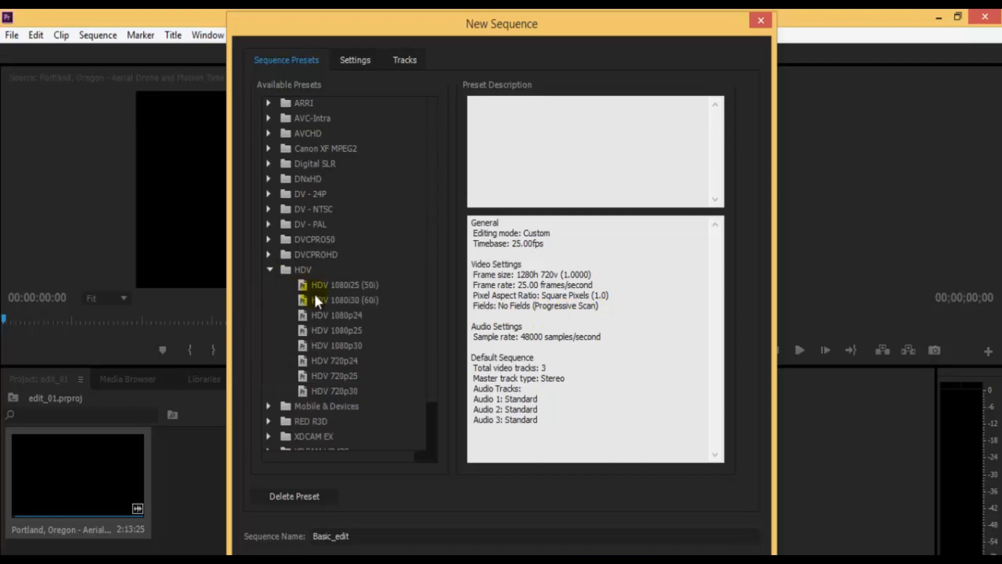
click(307, 391)
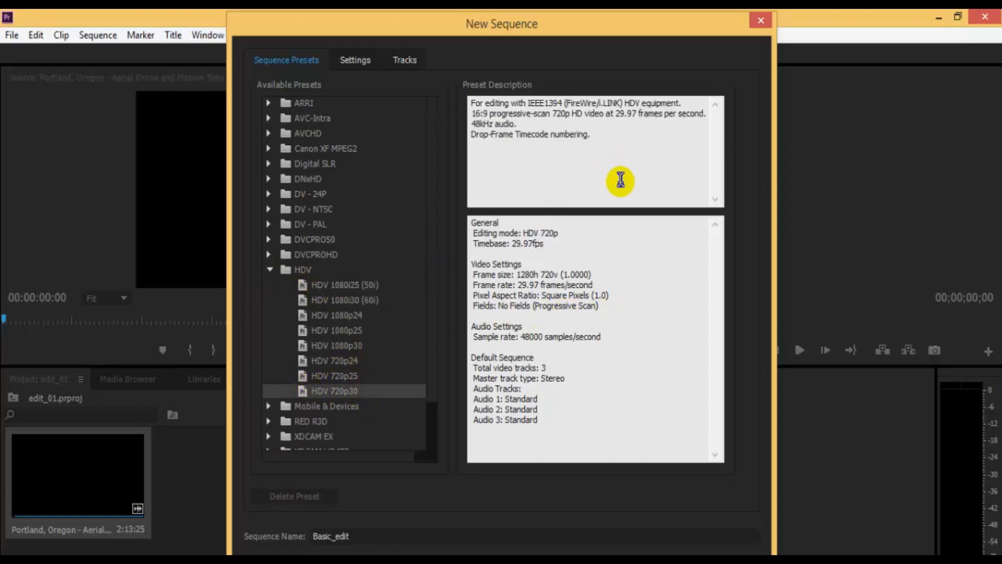
click(358, 62)
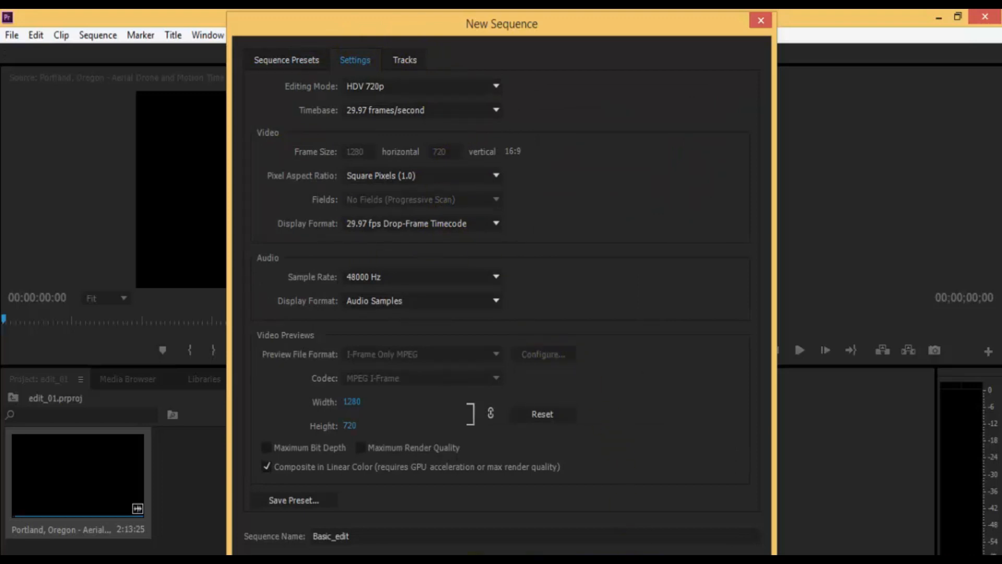
drag(383, 538, 309, 540)
key(Return)
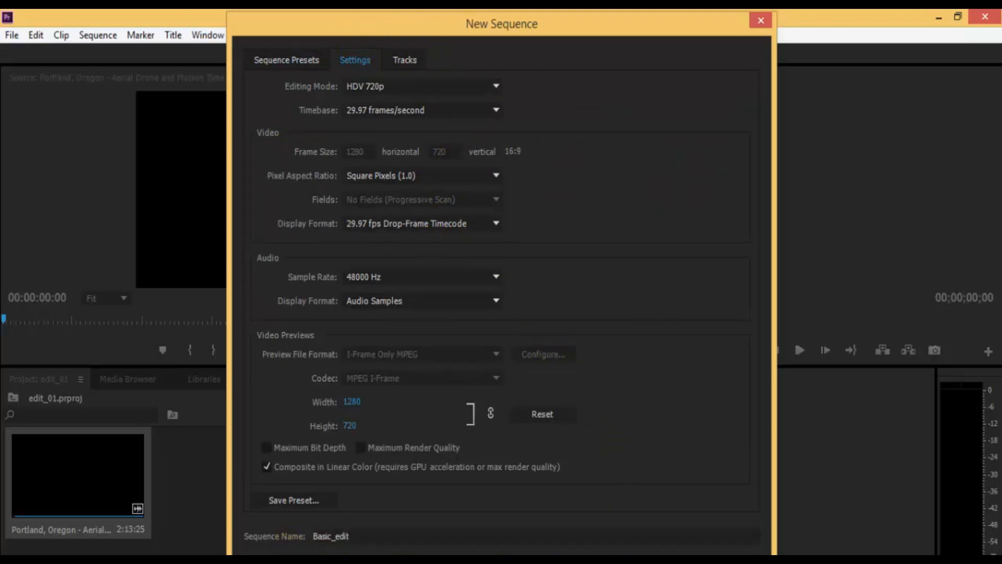